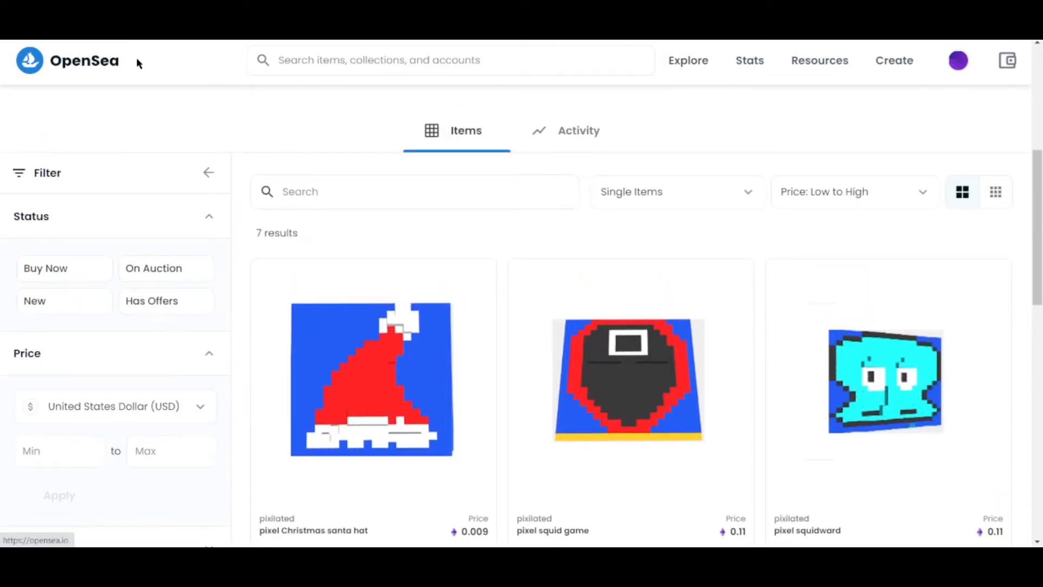
scroll(421, 345, "up", 6)
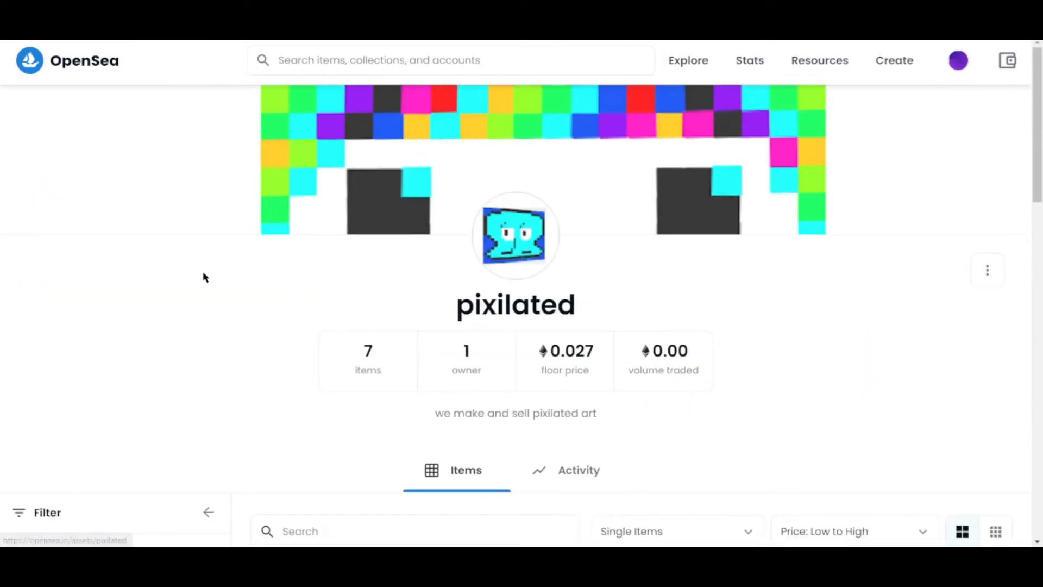
Browse the 'talking orange' image results and open the Talking Orange by Gigabyte photo.
scroll(260, 526, "down", 4)
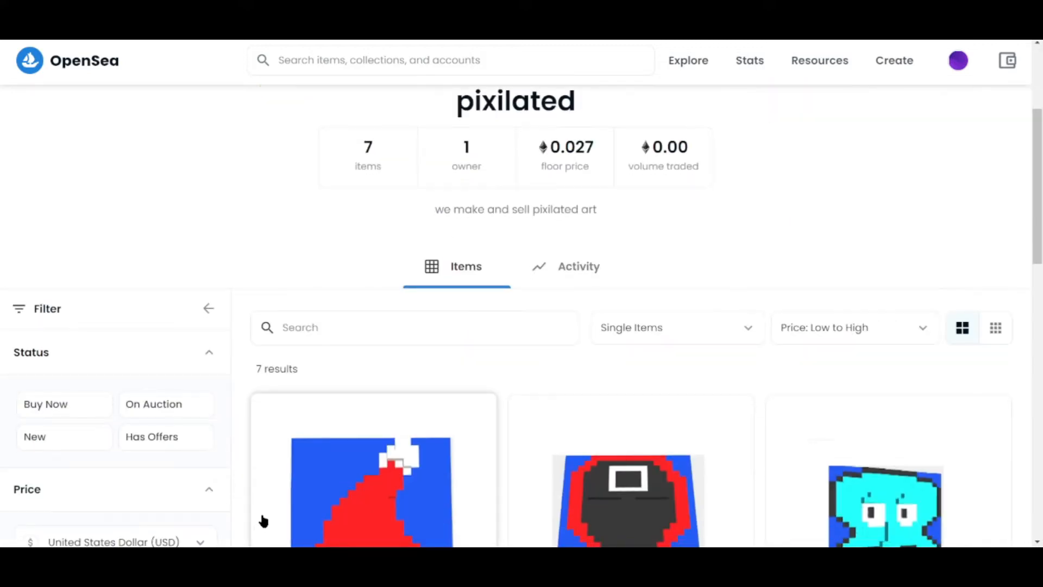
scroll(599, 442, "down", 4)
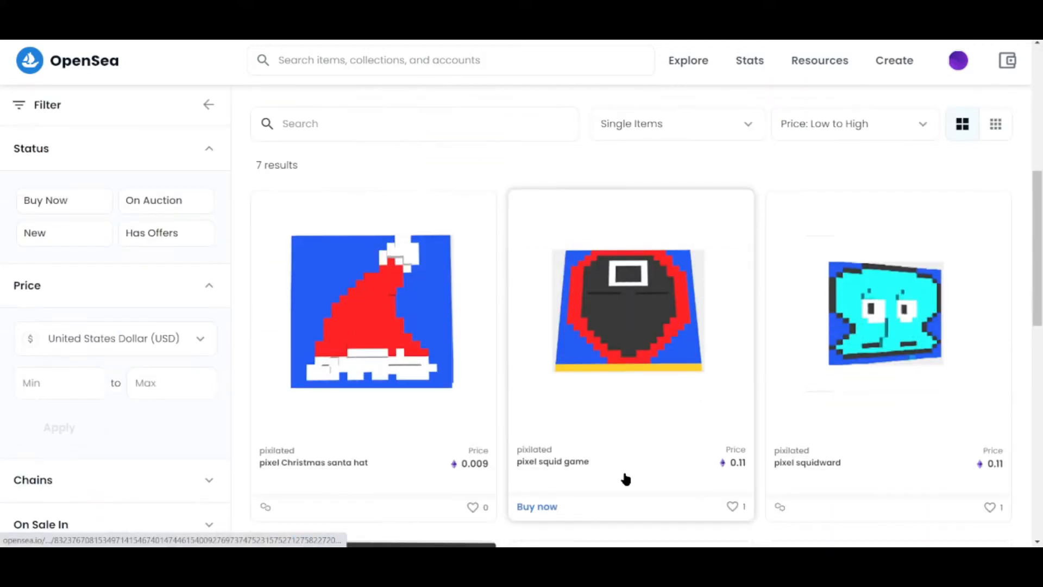
scroll(624, 467, "down", 5)
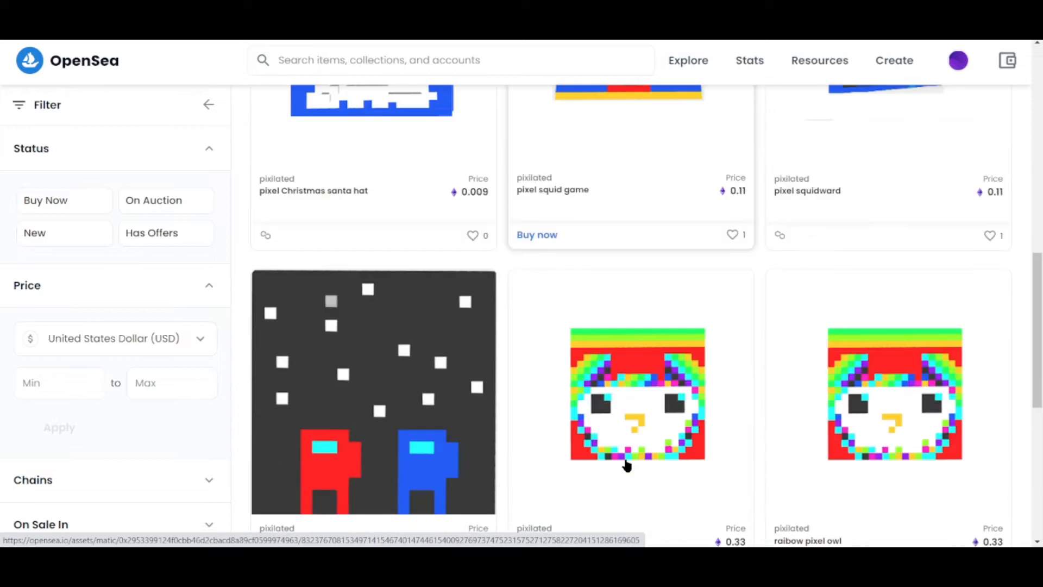
scroll(627, 464, "down", 3)
scroll(631, 463, "down", 2)
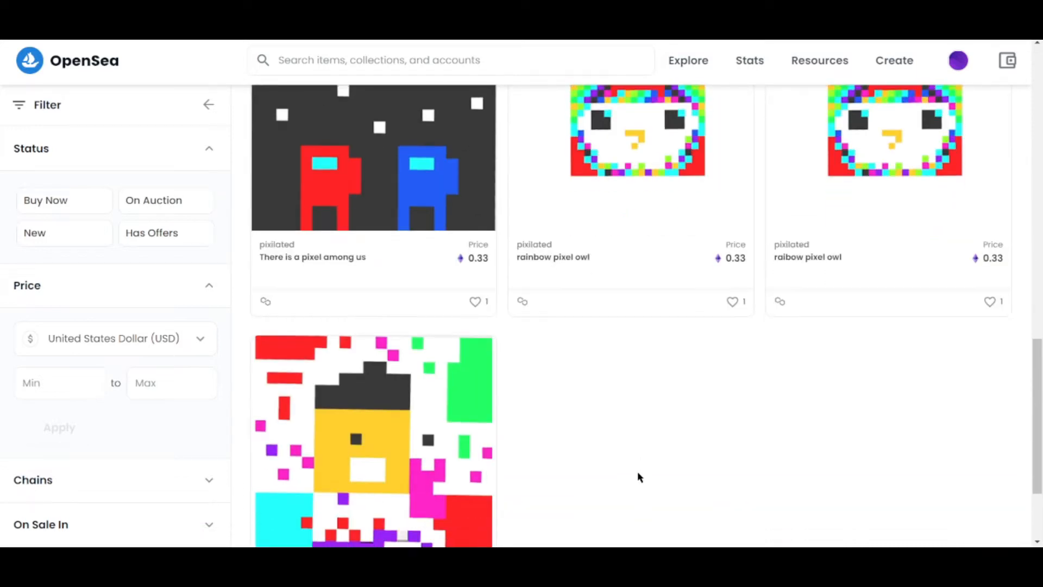
scroll(638, 471, "down", 3)
scroll(639, 471, "up", 2)
scroll(639, 471, "down", 2)
scroll(640, 476, "up", 5)
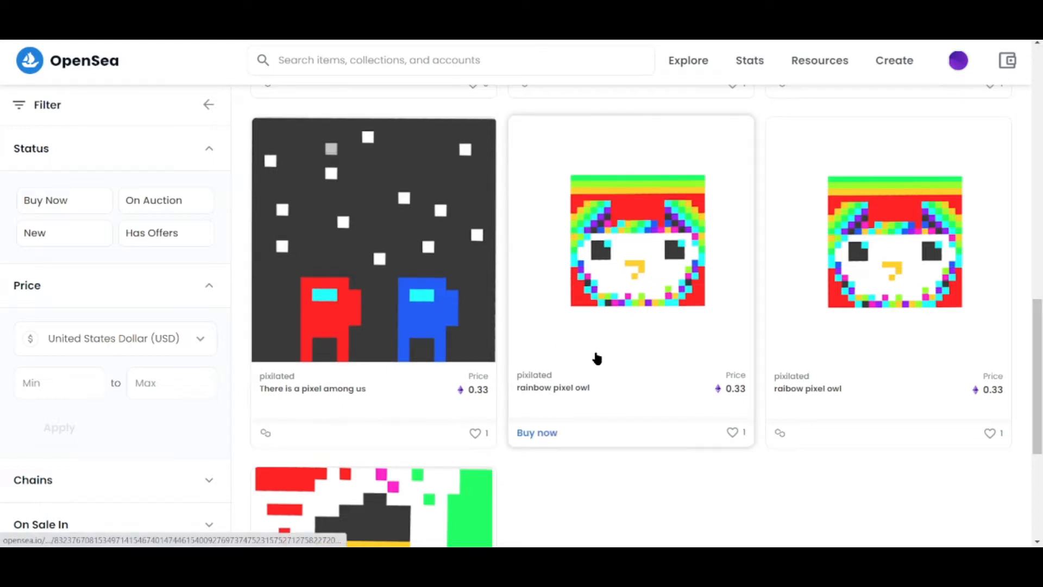
scroll(562, 421, "up", 4)
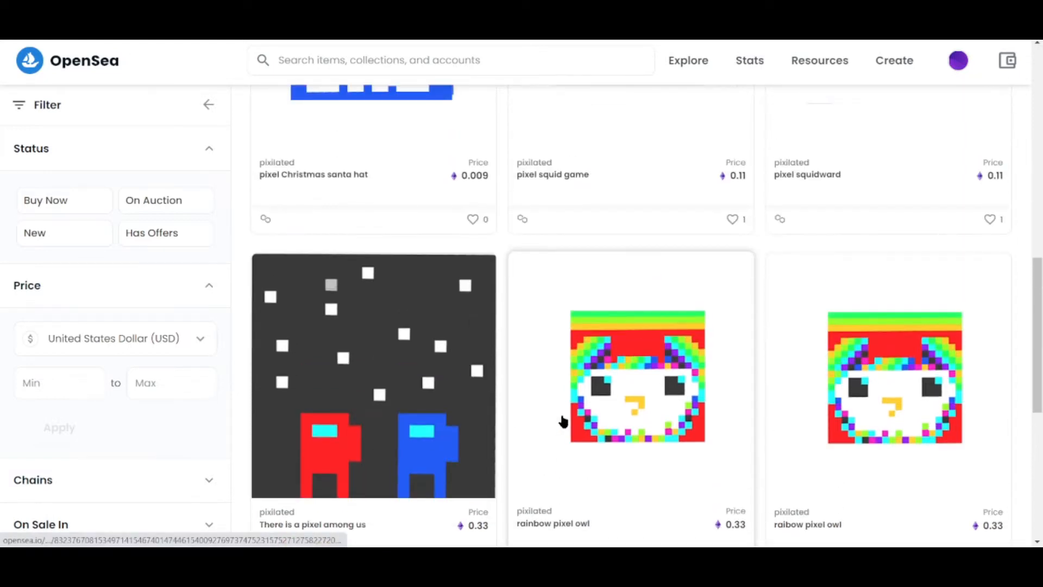
scroll(594, 443, "up", 4)
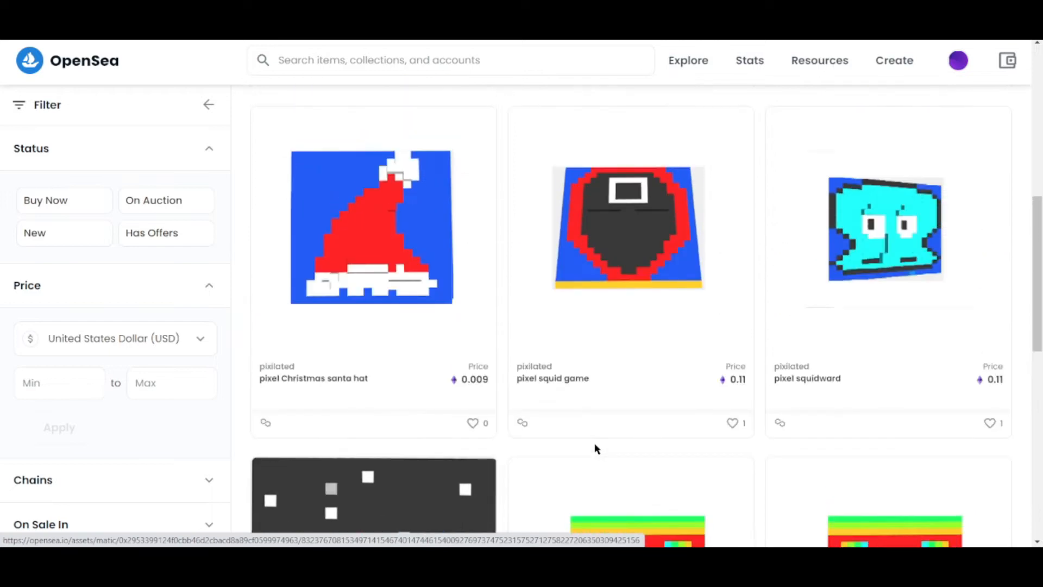
scroll(642, 450, "up", 4)
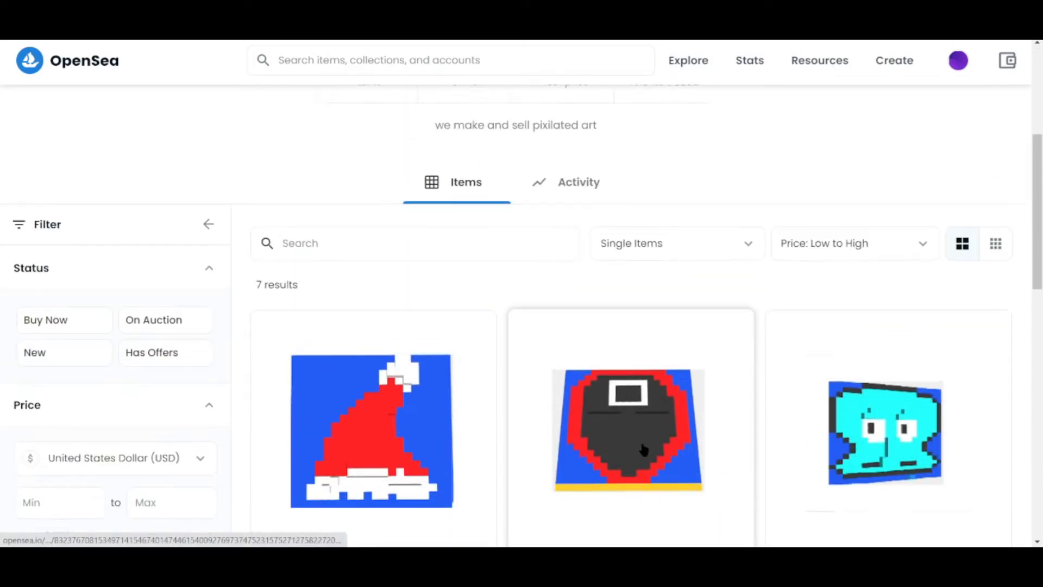
scroll(644, 449, "up", 5)
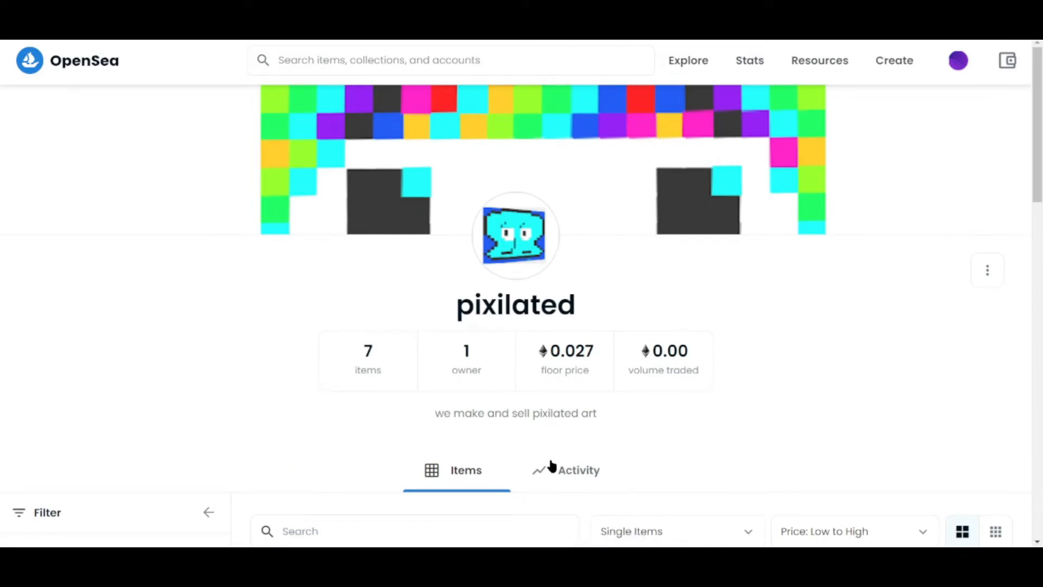
scroll(410, 423, "down", 1)
scroll(415, 422, "up", 1)
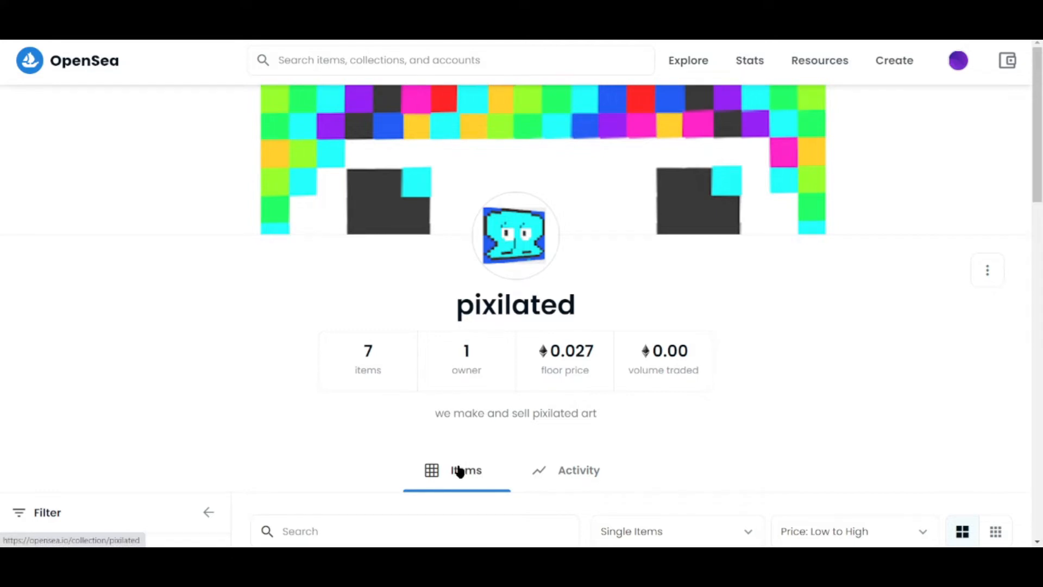
scroll(459, 472, "down", 1)
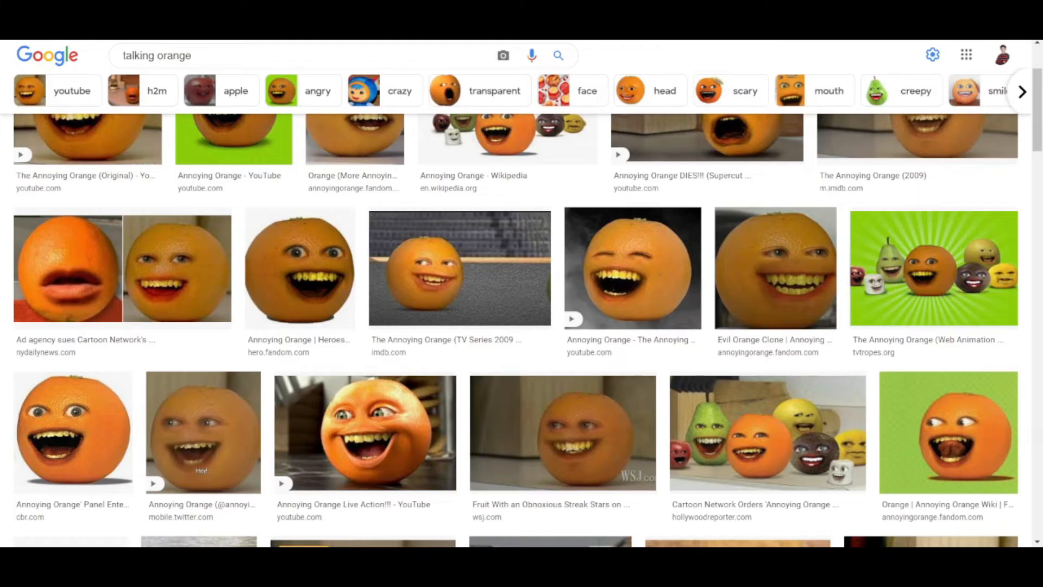
scroll(305, 335, "up", 3)
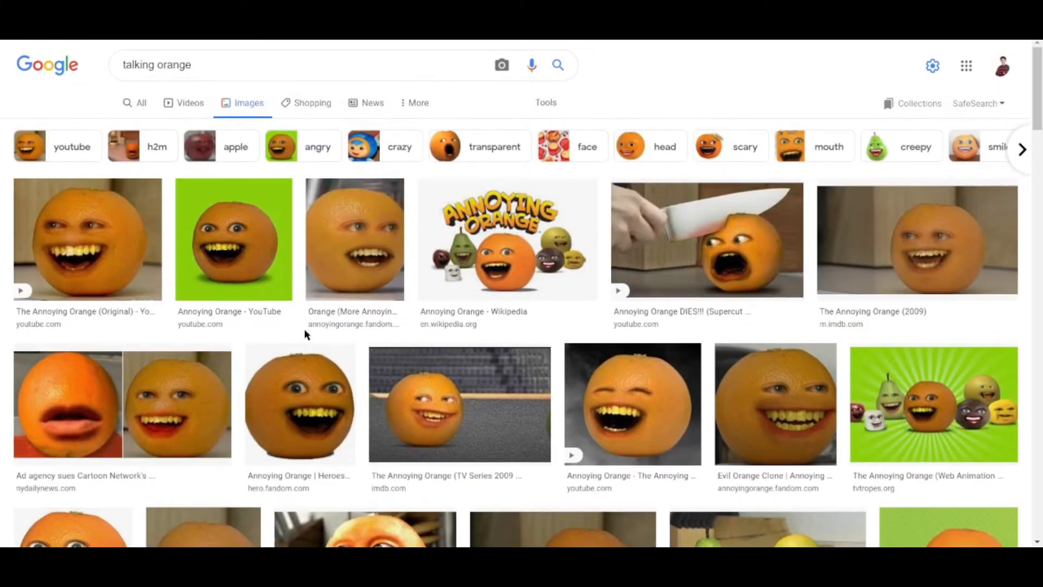
scroll(328, 344, "down", 3)
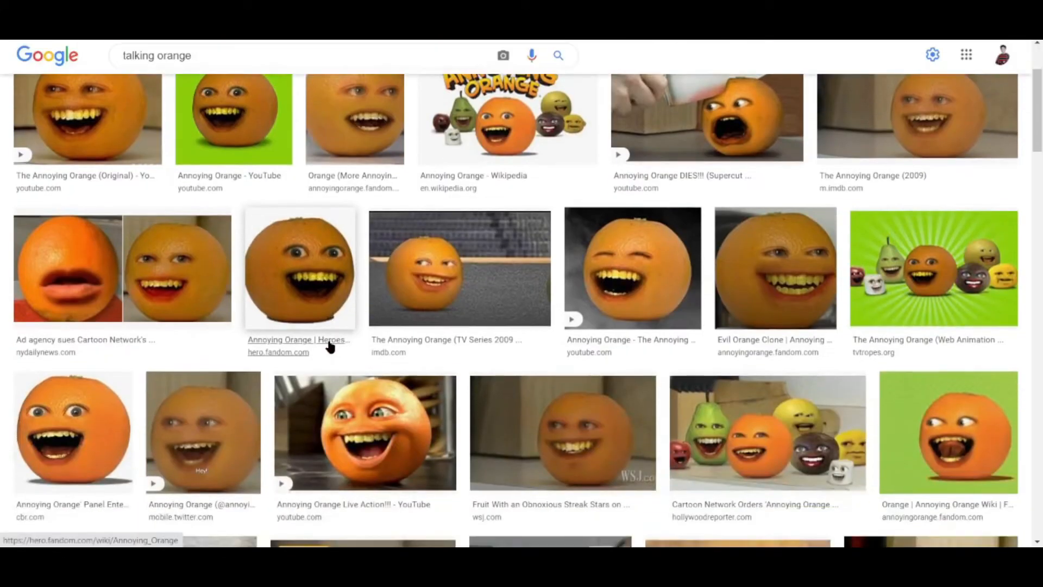
scroll(330, 346, "down", 1)
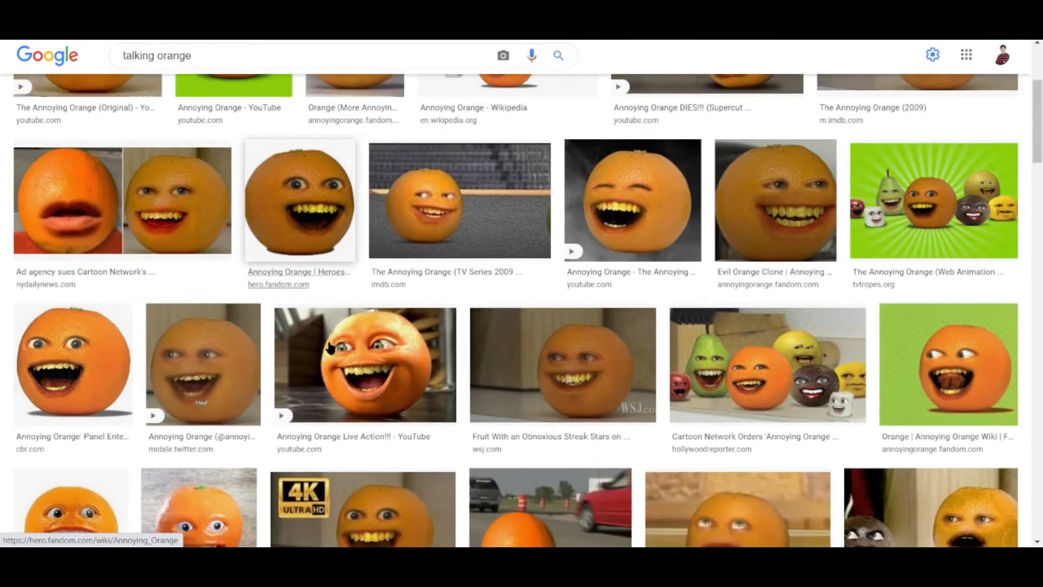
scroll(329, 345, "down", 1)
scroll(330, 348, "down", 1)
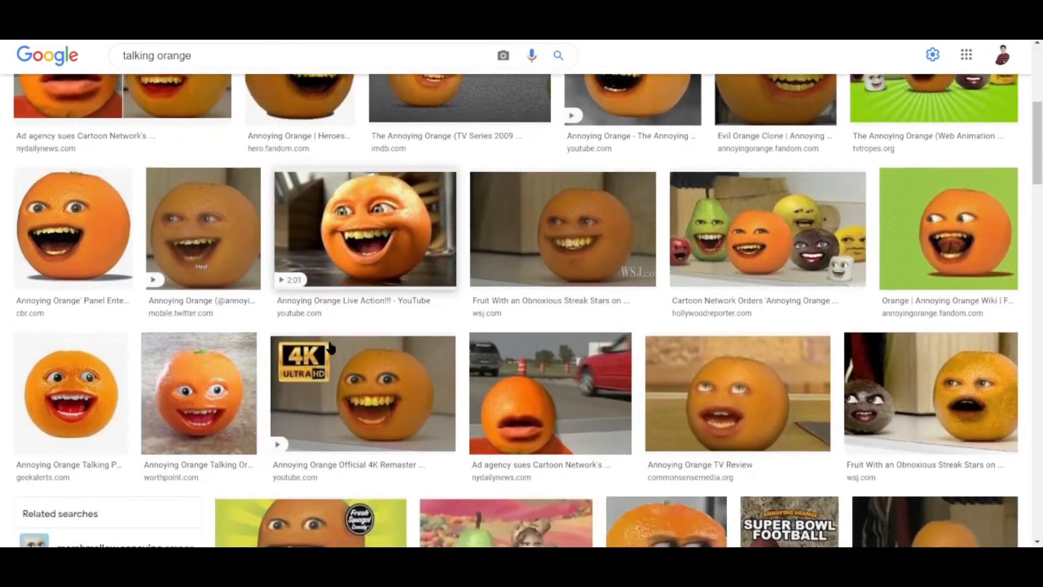
scroll(331, 348, "down", 2)
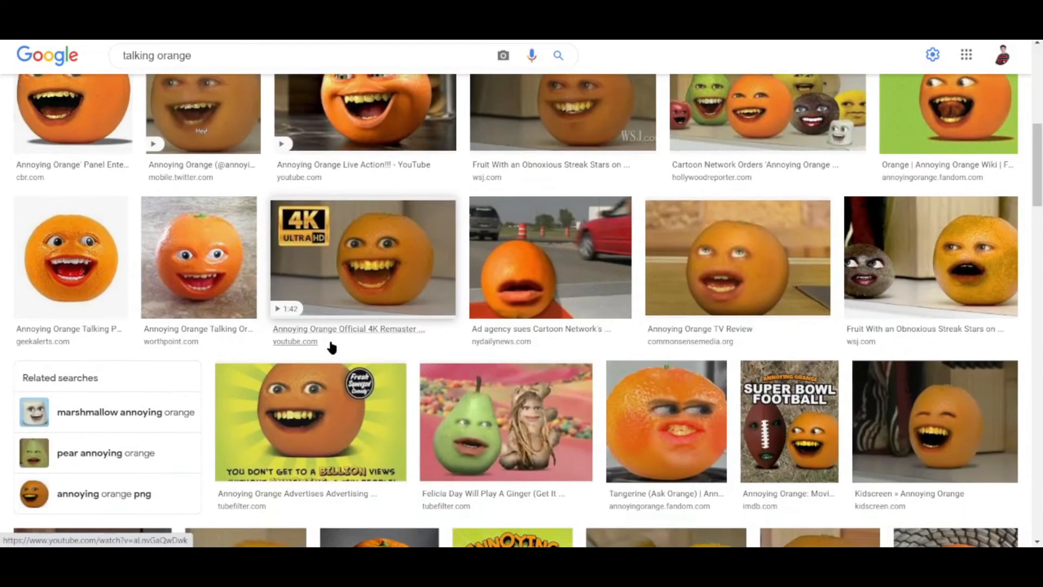
scroll(331, 348, "up", 7)
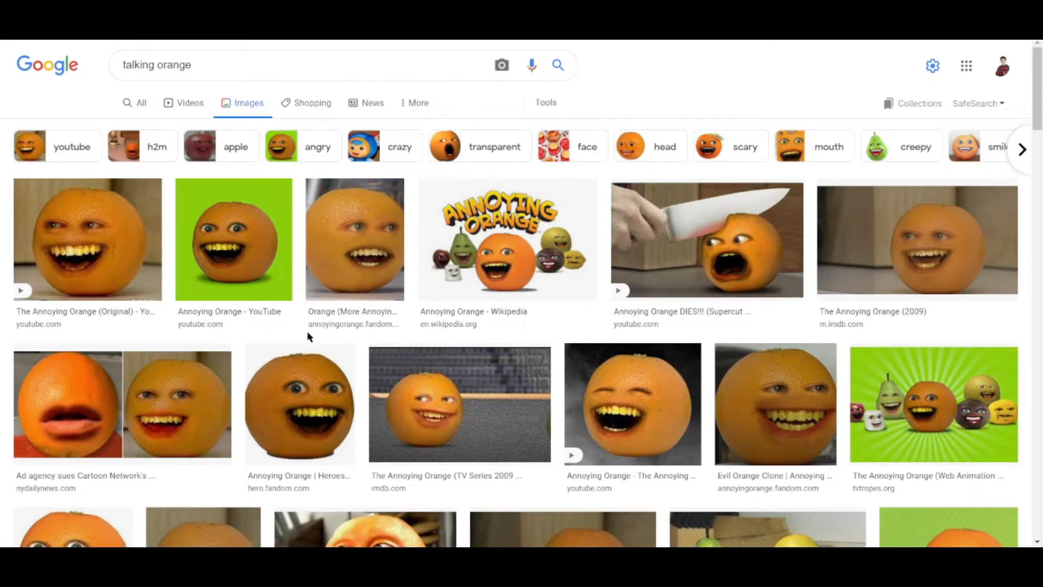
scroll(309, 337, "down", 3)
scroll(310, 342, "down", 3)
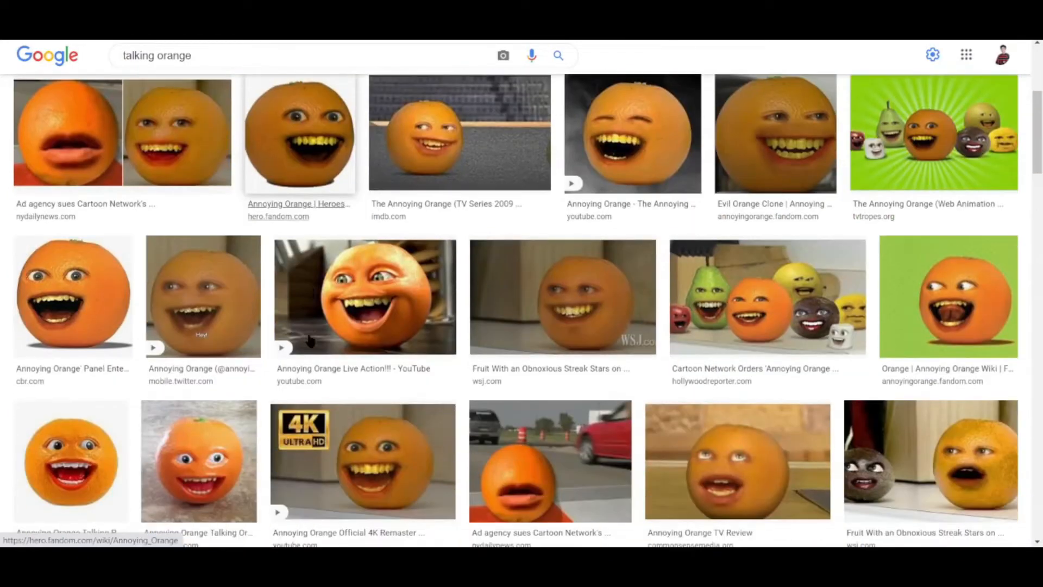
scroll(435, 369, "down", 1)
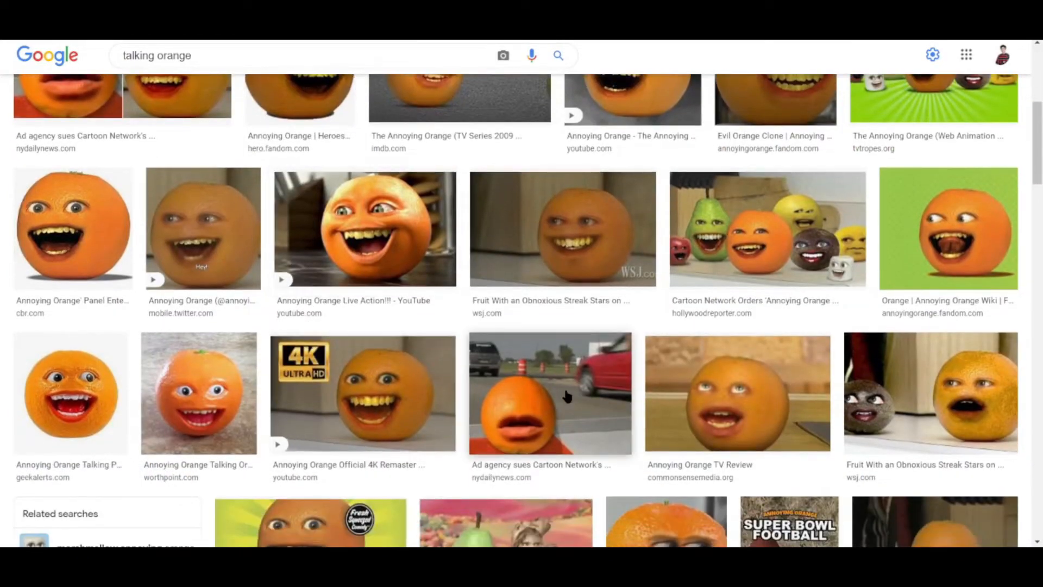
scroll(522, 411, "down", 2)
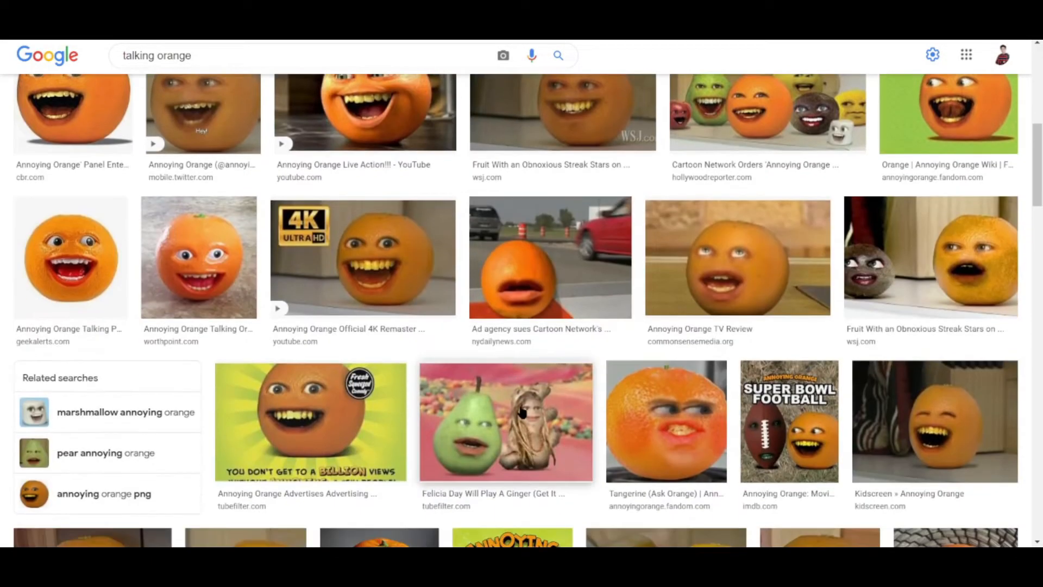
scroll(522, 412, "down", 3)
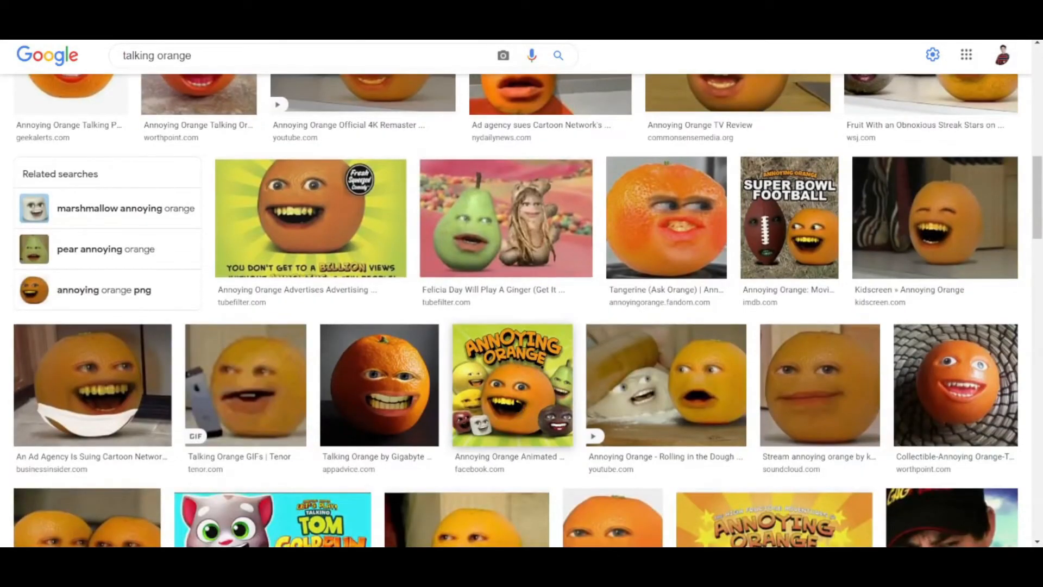
left_click(400, 386)
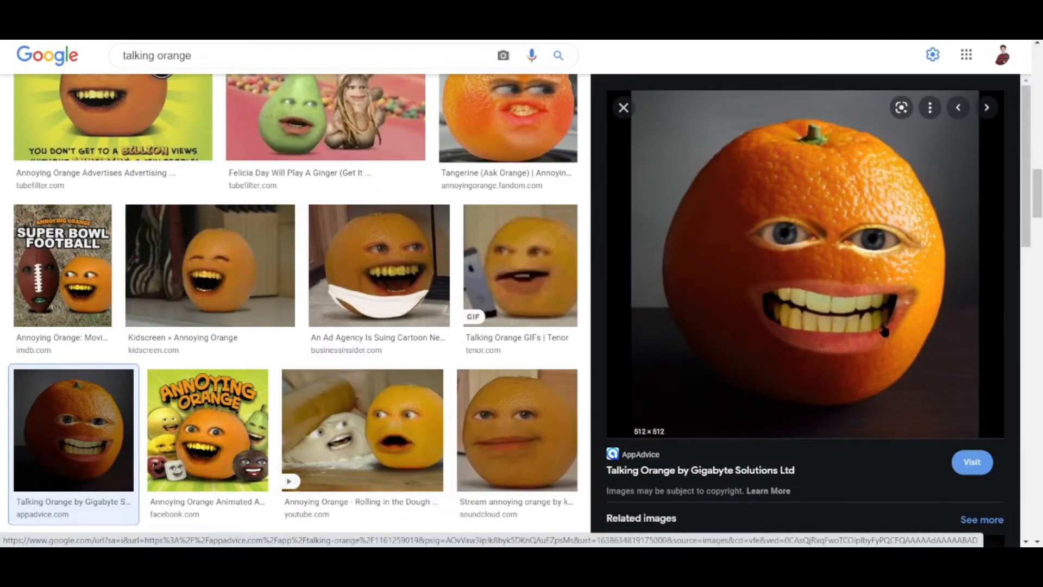
Save the orange photo to Downloads as 512x512bb.jpg, keeping JPEG Image format.
right_click(761, 238)
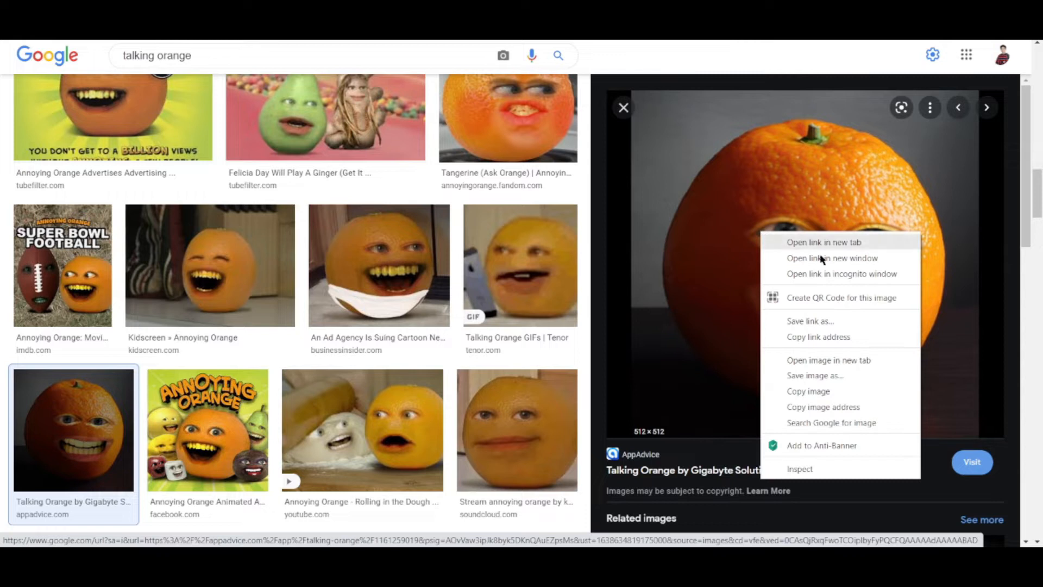
left_click(810, 376)
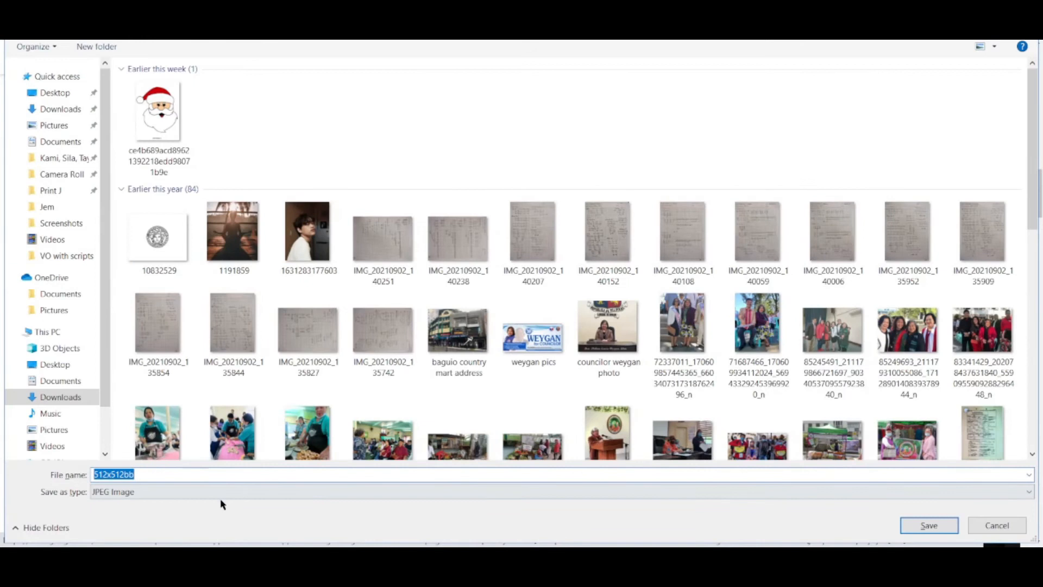
left_click(228, 492)
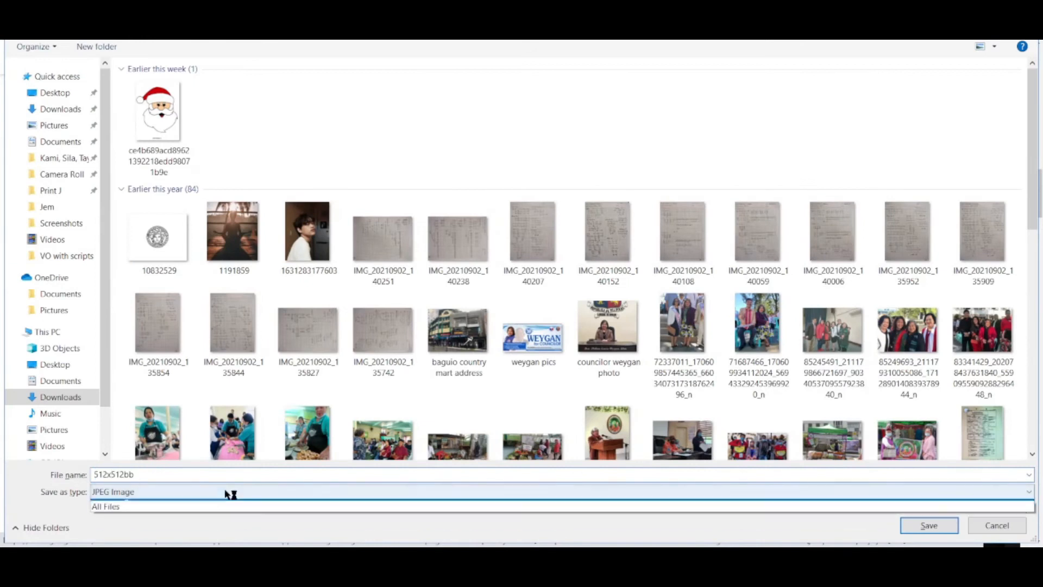
left_click(190, 505)
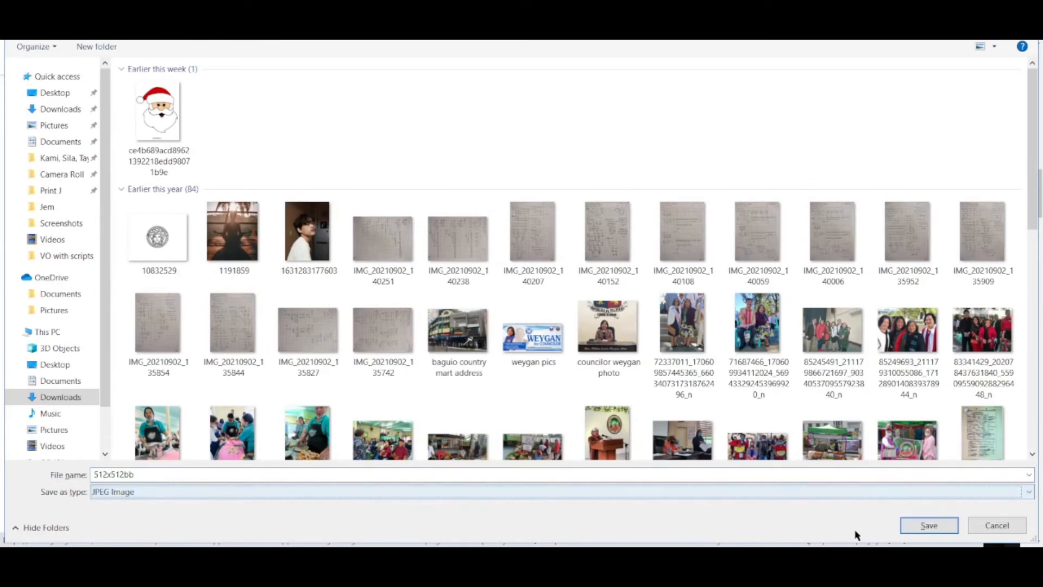
left_click(927, 526)
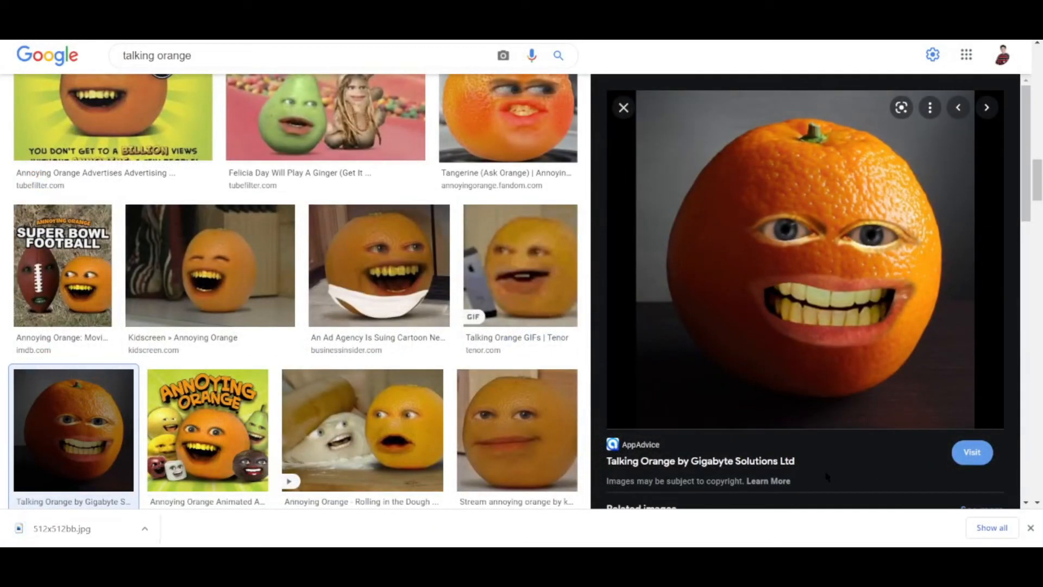
scroll(486, 387, "up", 4)
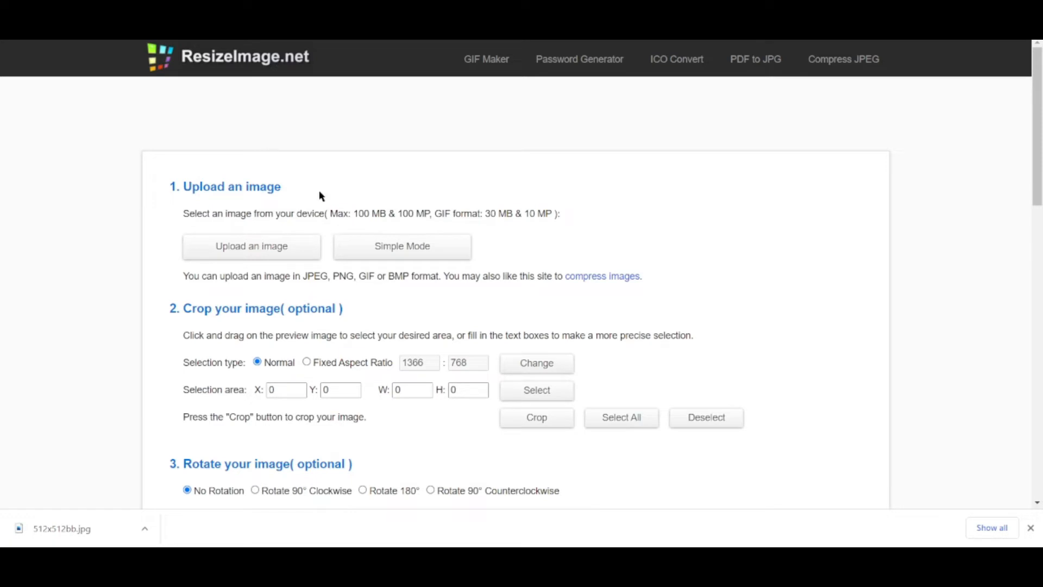
Upload the 512x512bb orange photo to ResizeImage.net.
left_click(1031, 528)
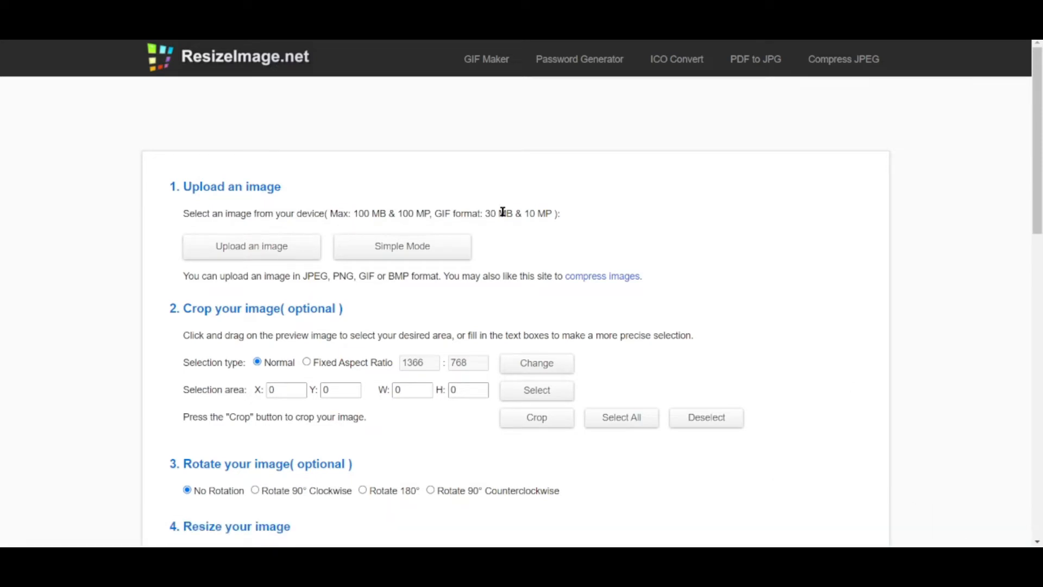
scroll(503, 212, "down", 3)
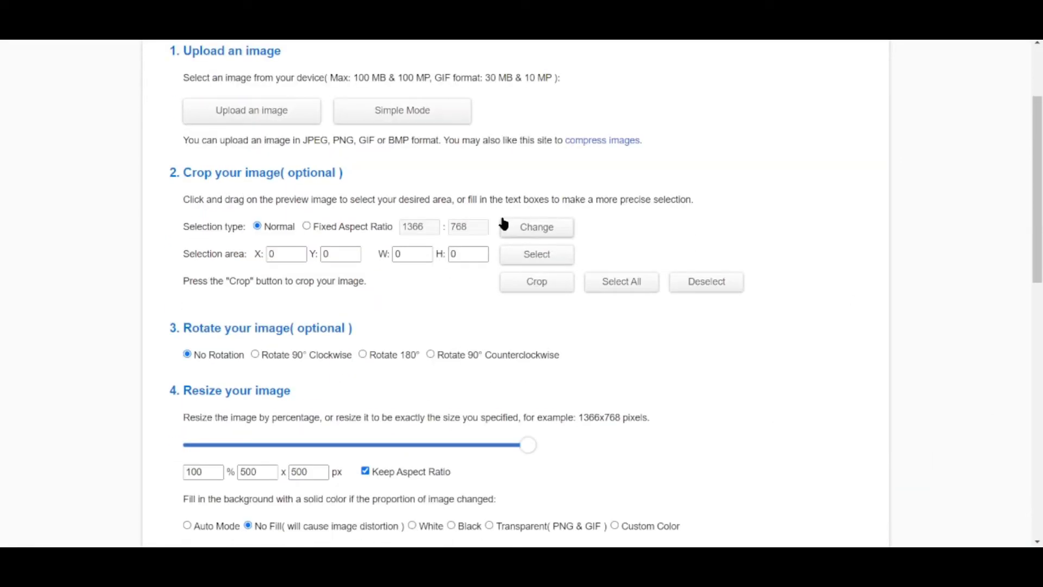
scroll(503, 224, "up", 3)
left_click(268, 247)
double_click(156, 119)
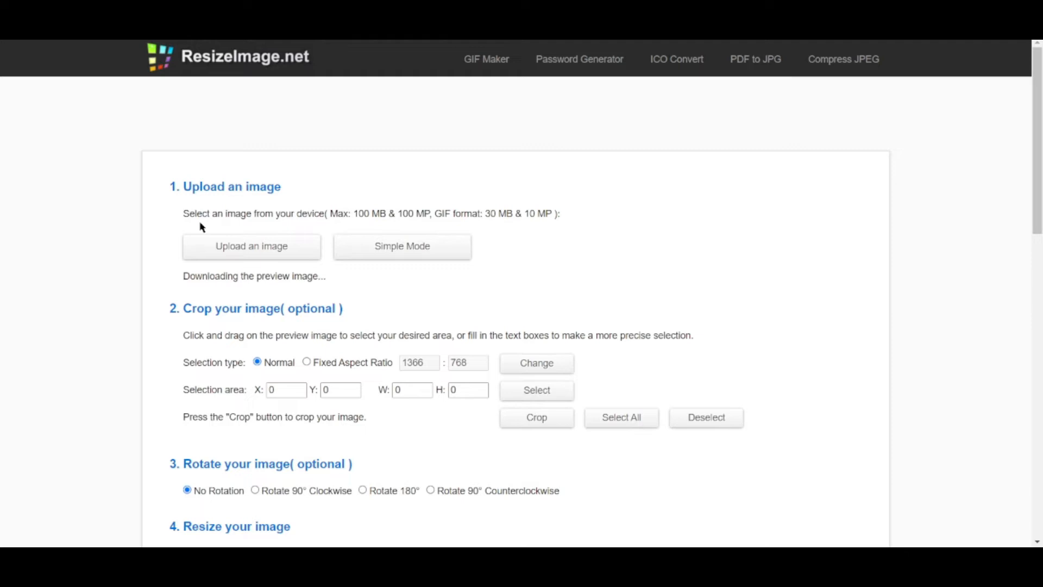
Set the output to 32 × 32 px with Keep Aspect Ratio off and PNG format.
scroll(277, 310, "down", 7)
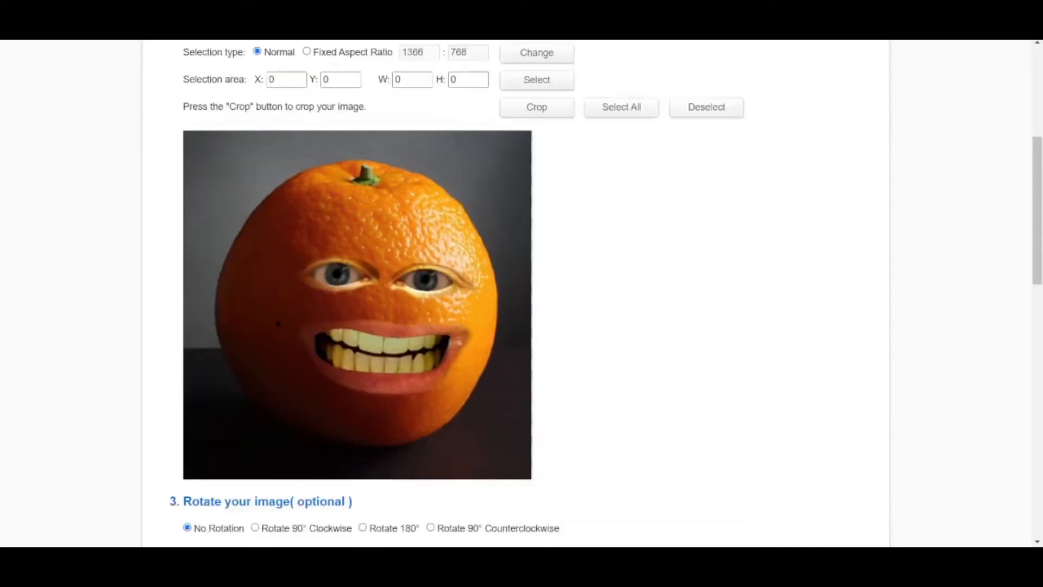
scroll(282, 326, "up", 3)
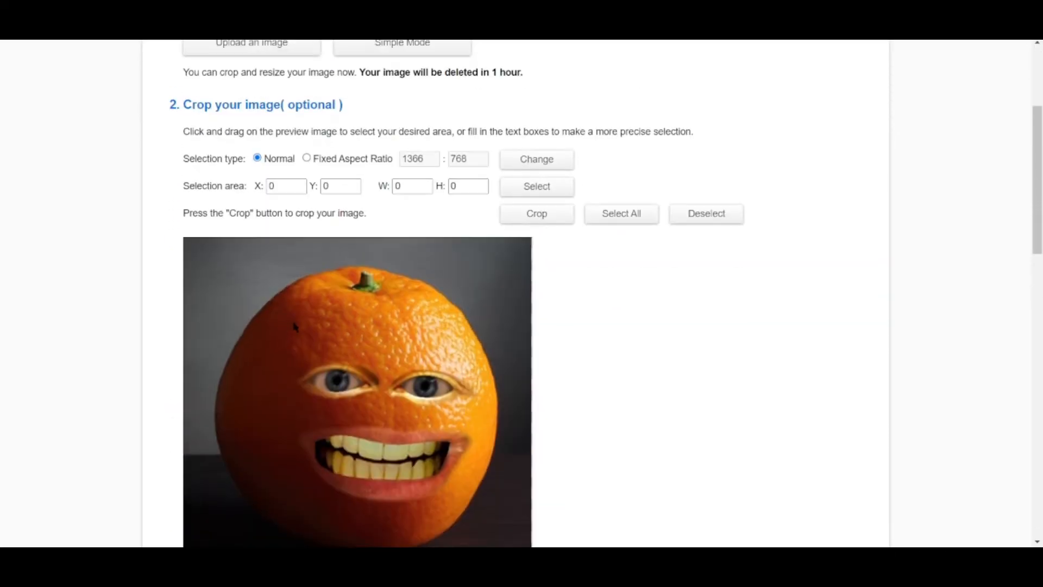
scroll(326, 310, "down", 2)
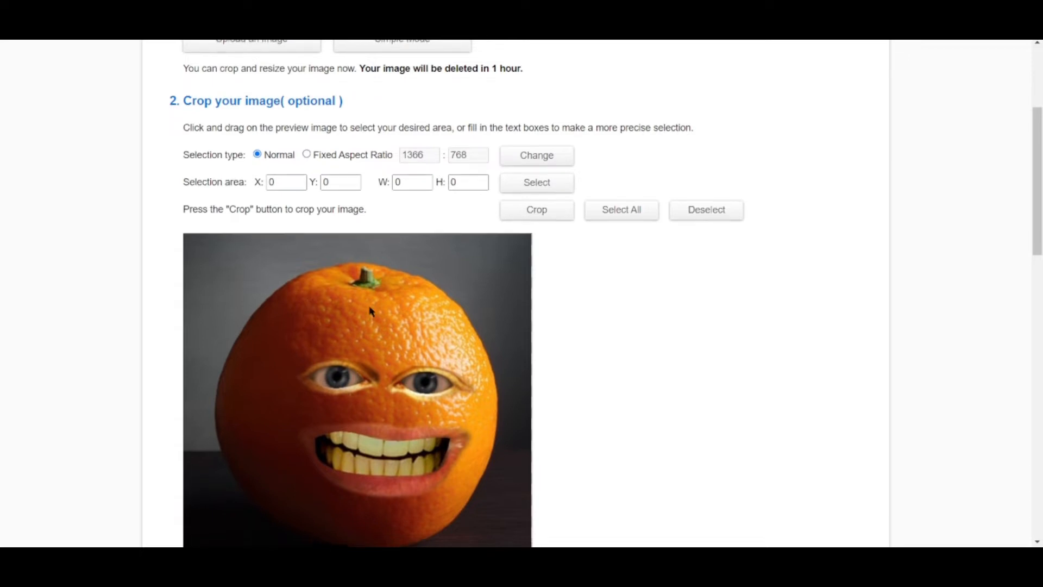
scroll(373, 312, "down", 2)
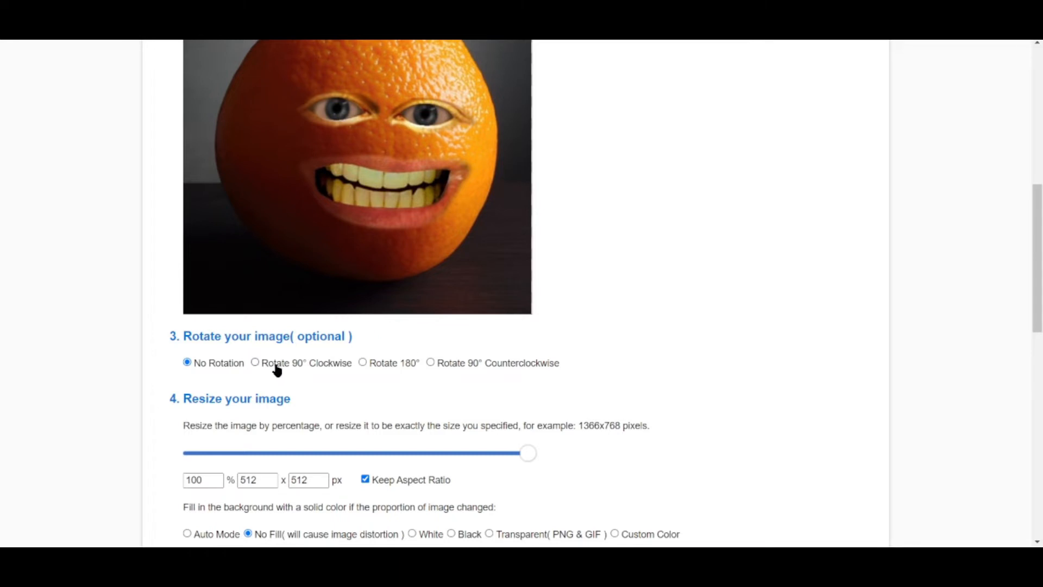
scroll(275, 366, "down", 3)
left_click(364, 277)
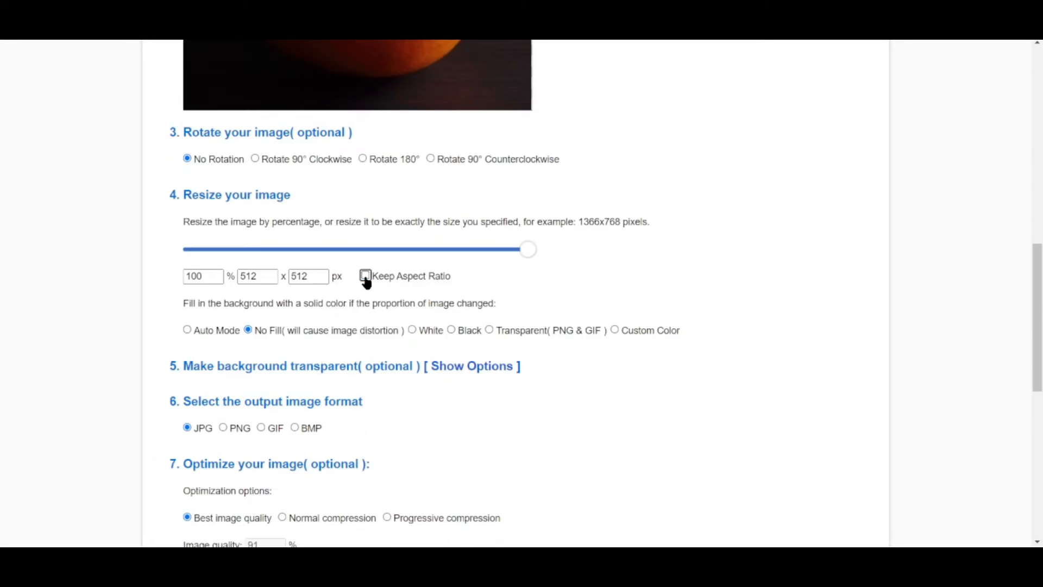
left_click(273, 279)
left_click(316, 275)
scroll(341, 328, "down", 2)
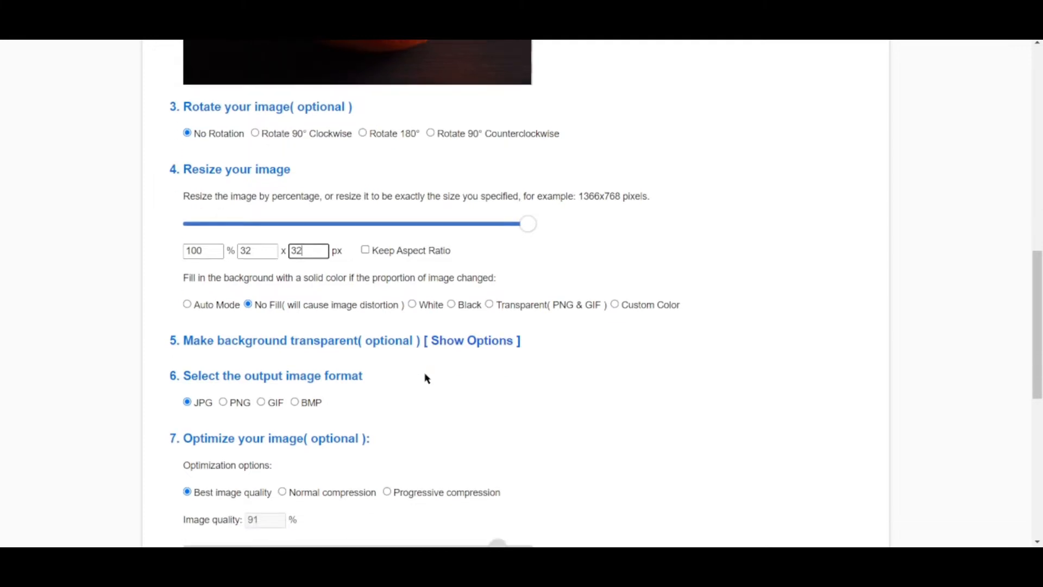
left_click(223, 293)
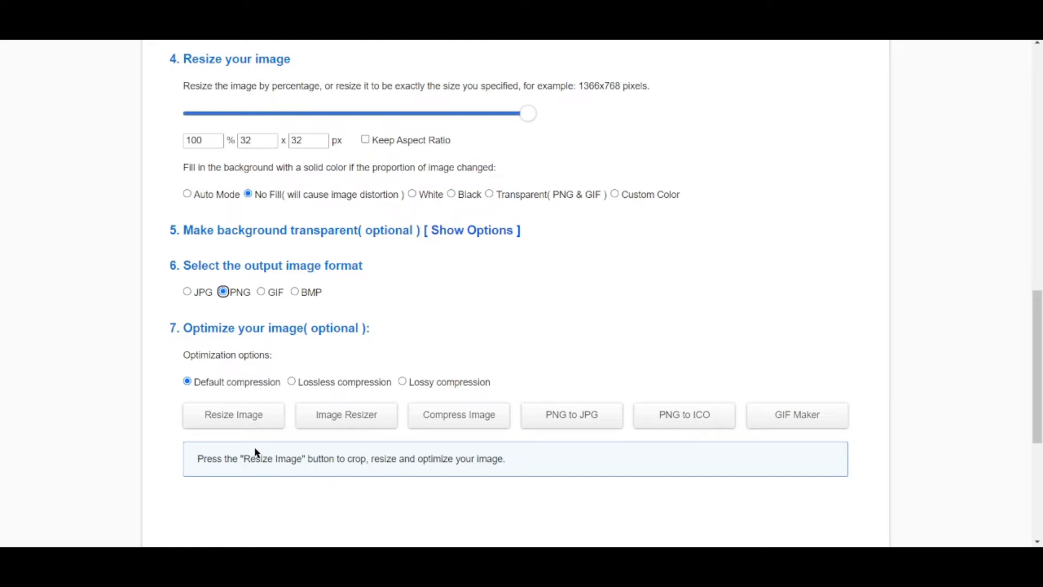
Resize the photo and download the resulting 32×32 PNG.
left_click(233, 427)
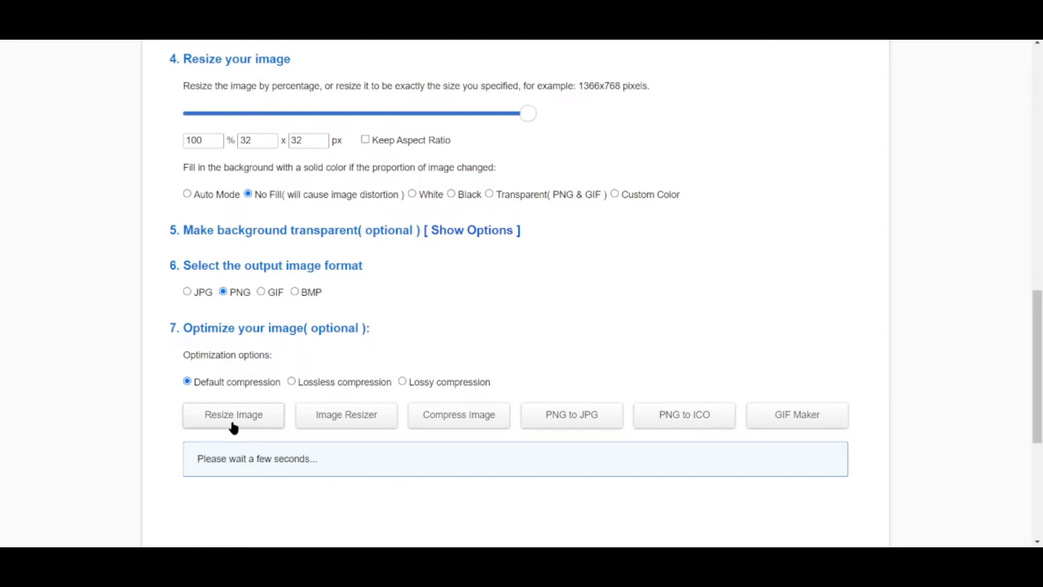
scroll(209, 415, "down", 3)
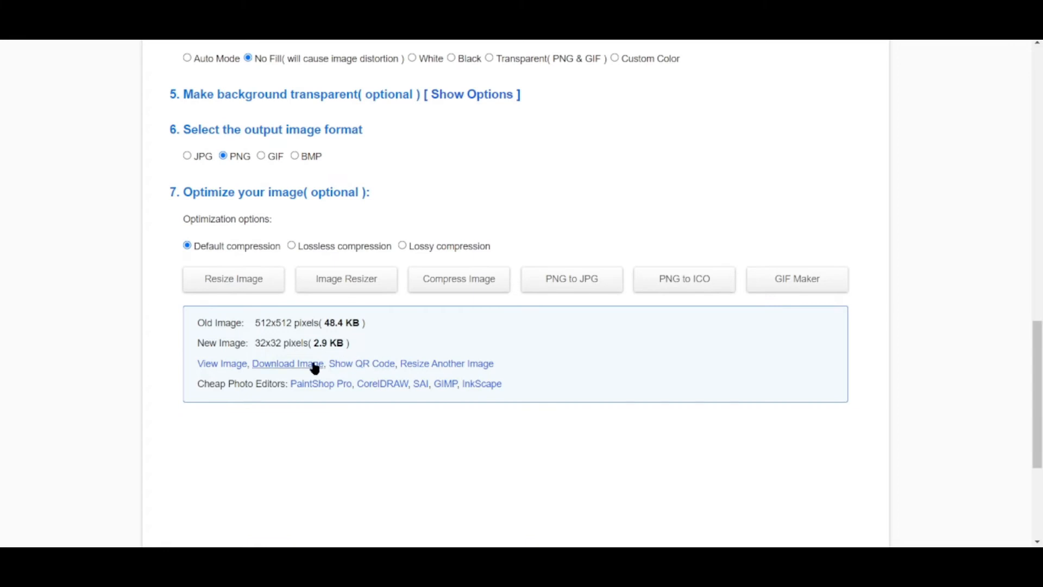
left_click(307, 369)
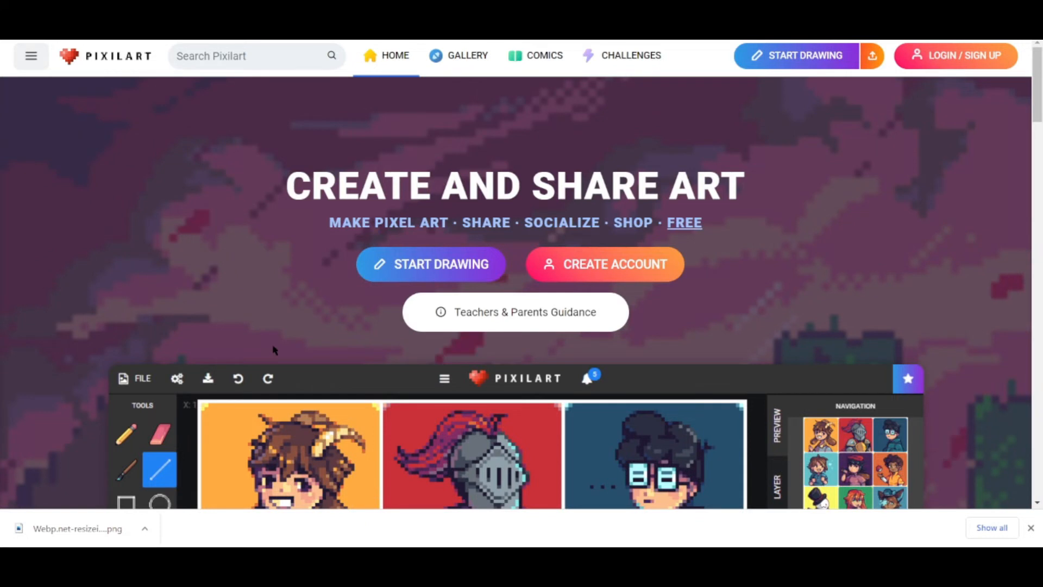
scroll(275, 350, "down", 6)
scroll(274, 348, "up", 6)
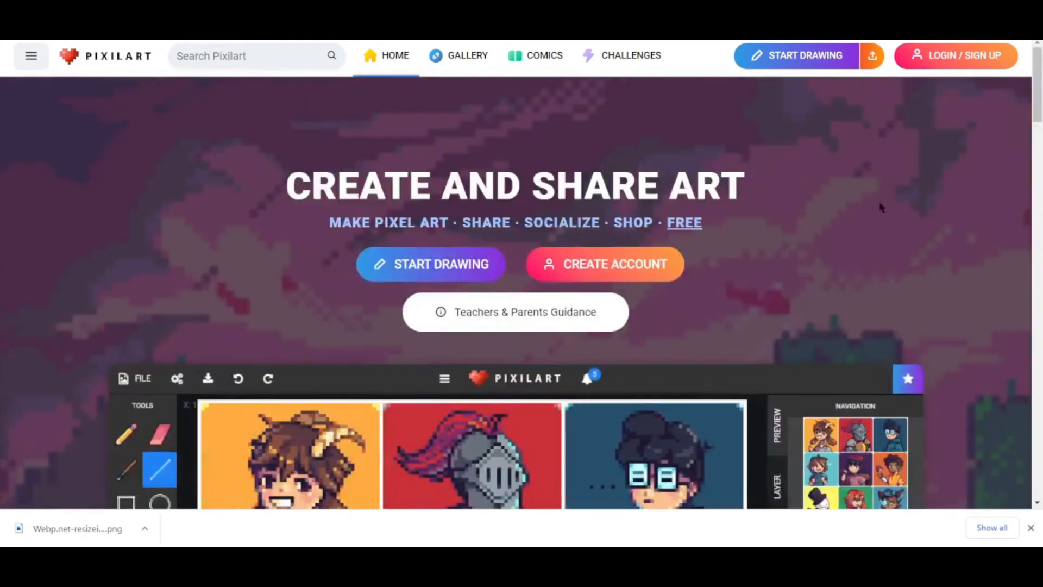
Start Drawing in Pixilart and choose New Drawing instead of the autosaved one.
left_click(767, 60)
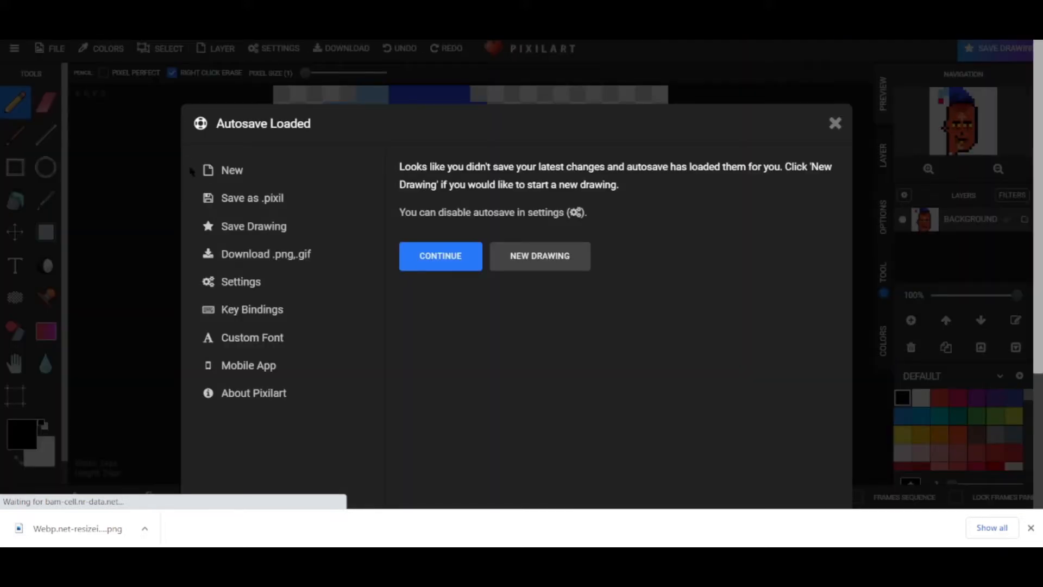
left_click(525, 255)
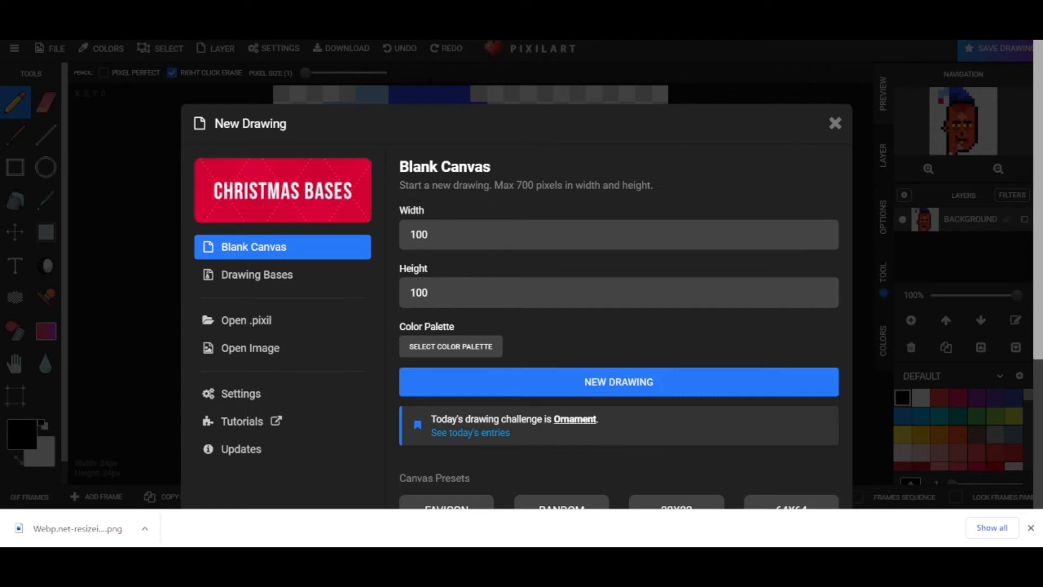
Set the new canvas width and height to 32.
left_click(481, 234)
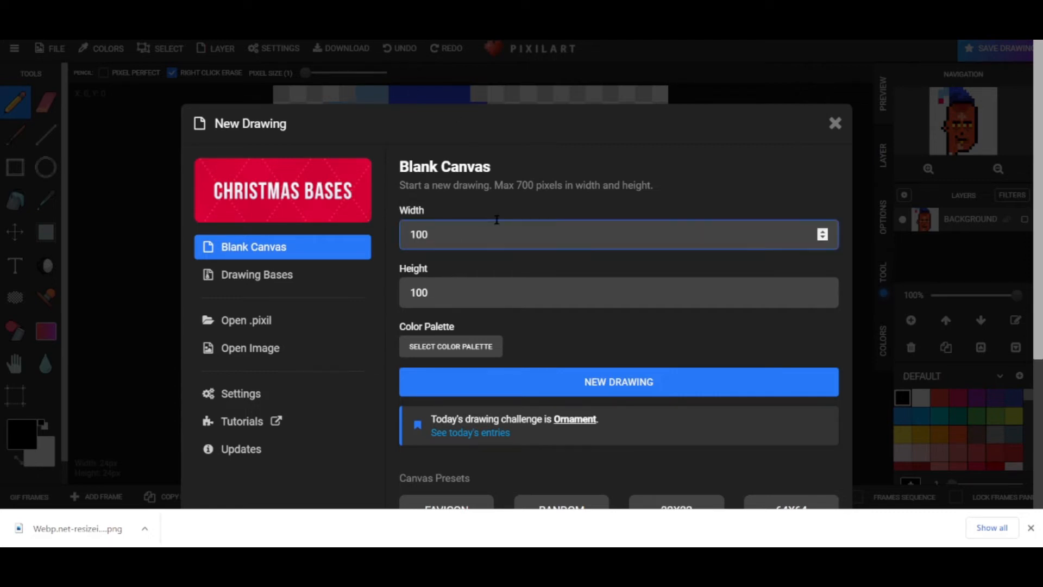
key("BackSpace")
key("BackSpace")
type("32")
double_click(511, 282)
type("24")
key("BackSpace")
key("BackSpace")
type("3")
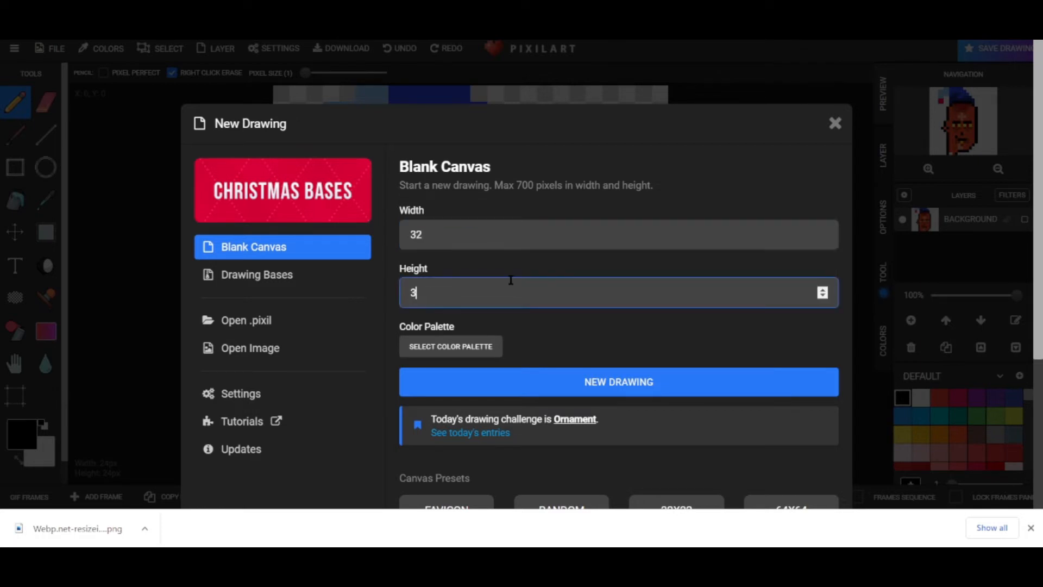
type("2")
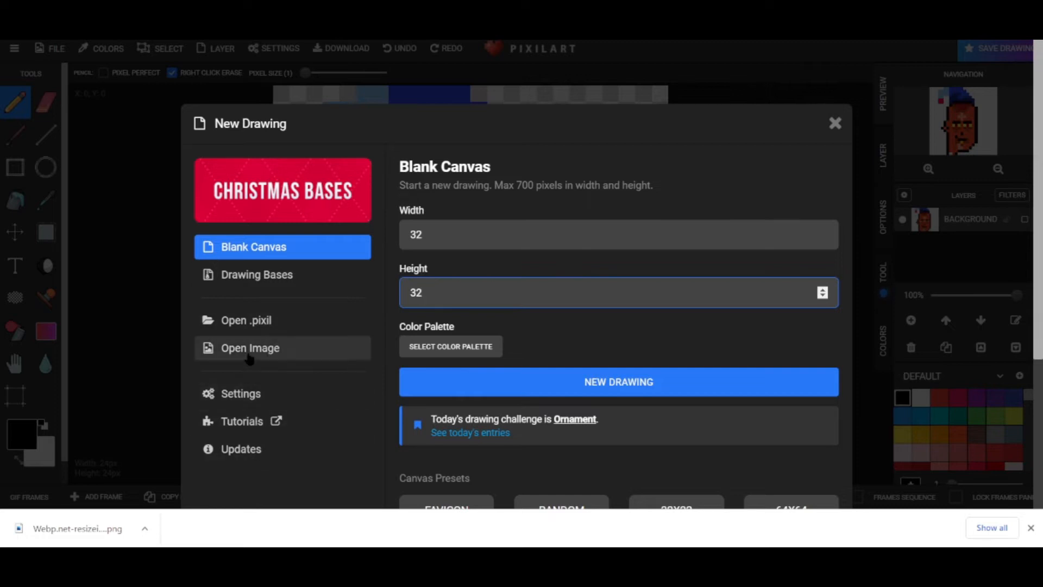
Open the resized orange PNG as the canvas, confirming it replaces the current drawing.
left_click(248, 354)
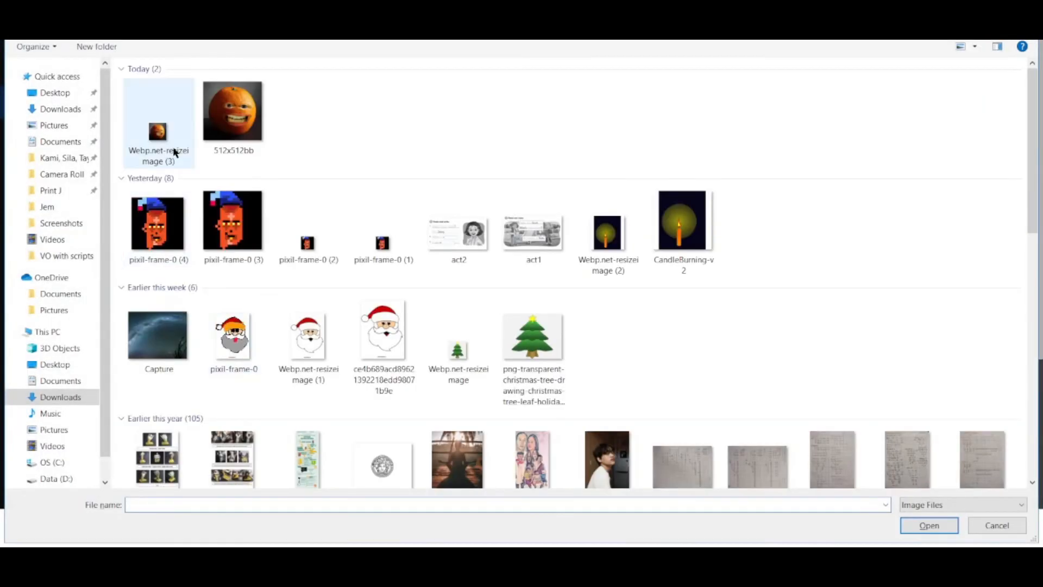
double_click(174, 151)
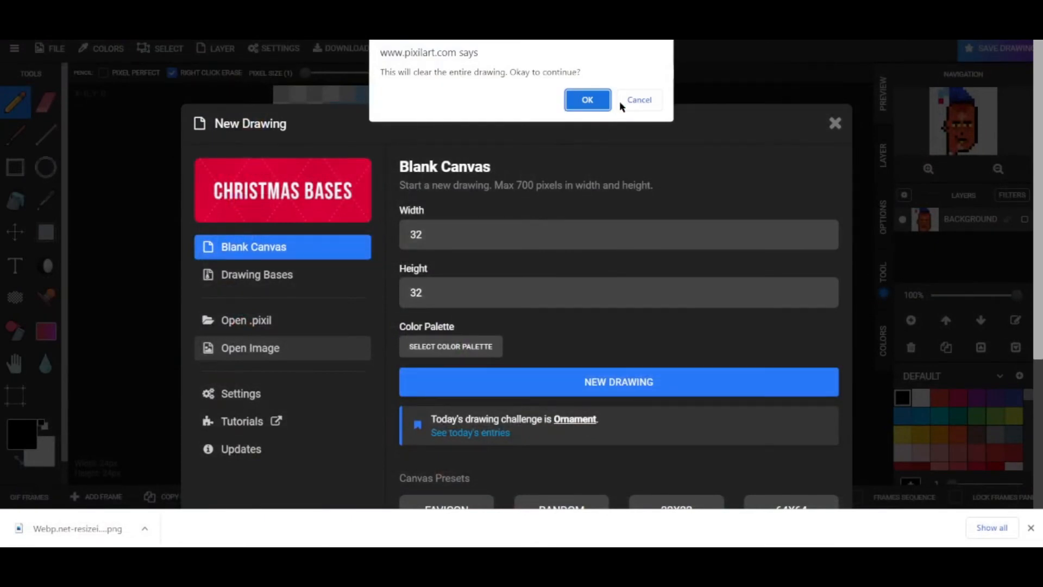
left_click(598, 100)
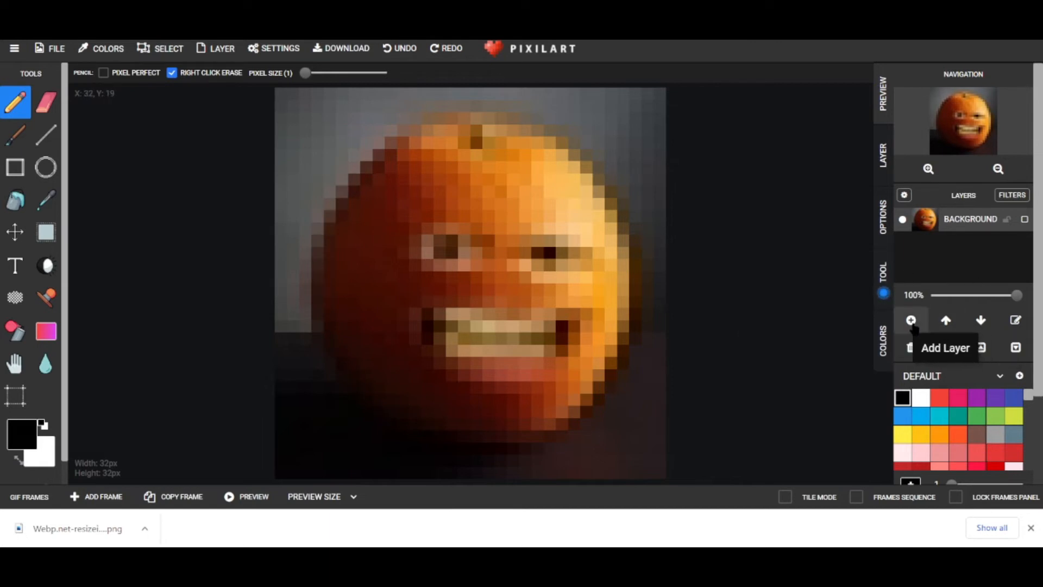
Add an empty Layer 1 above the orange Background layer and select it.
left_click(911, 322)
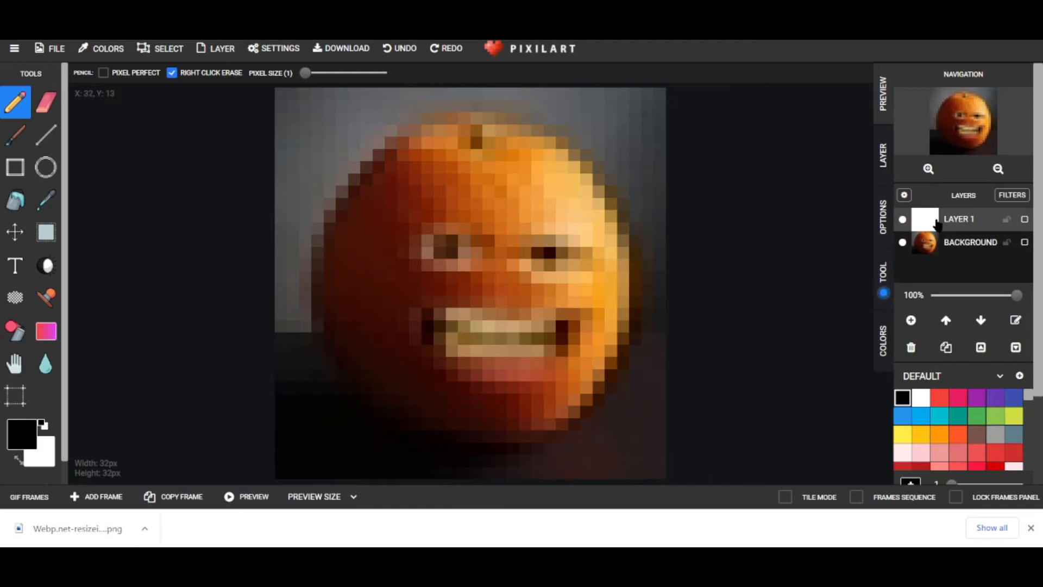
left_click(903, 220)
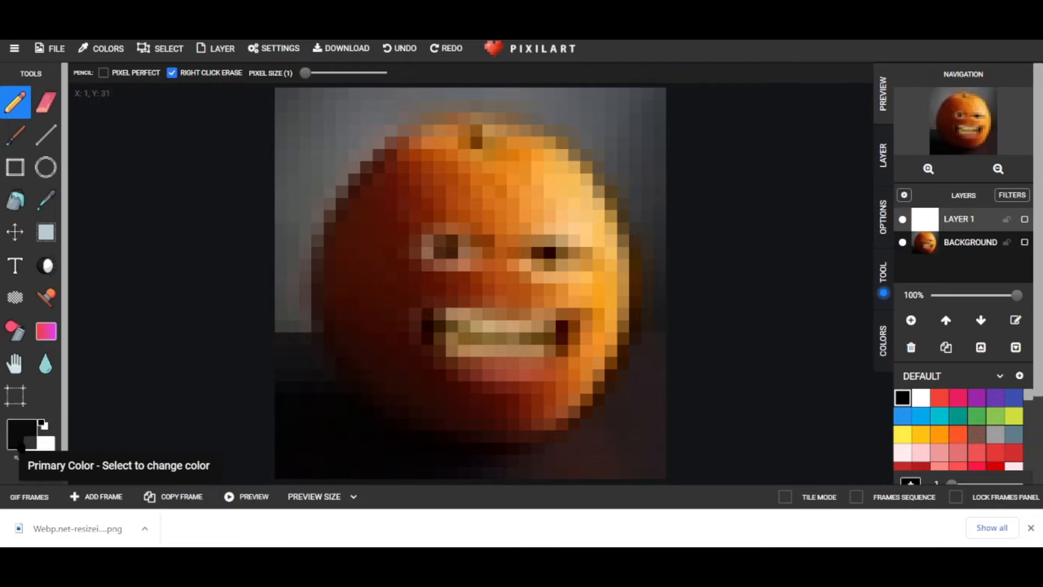
left_click(22, 434)
Pick a near-black colour and pencil an outline around the orange's top, sides and bottom.
left_click_drag(22, 374, 25, 401)
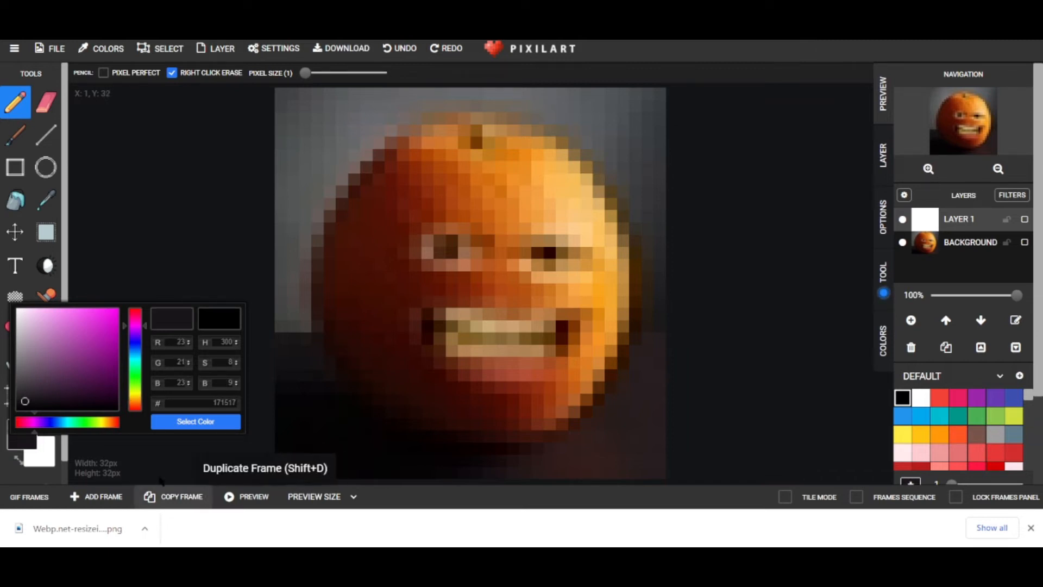
left_click(317, 424)
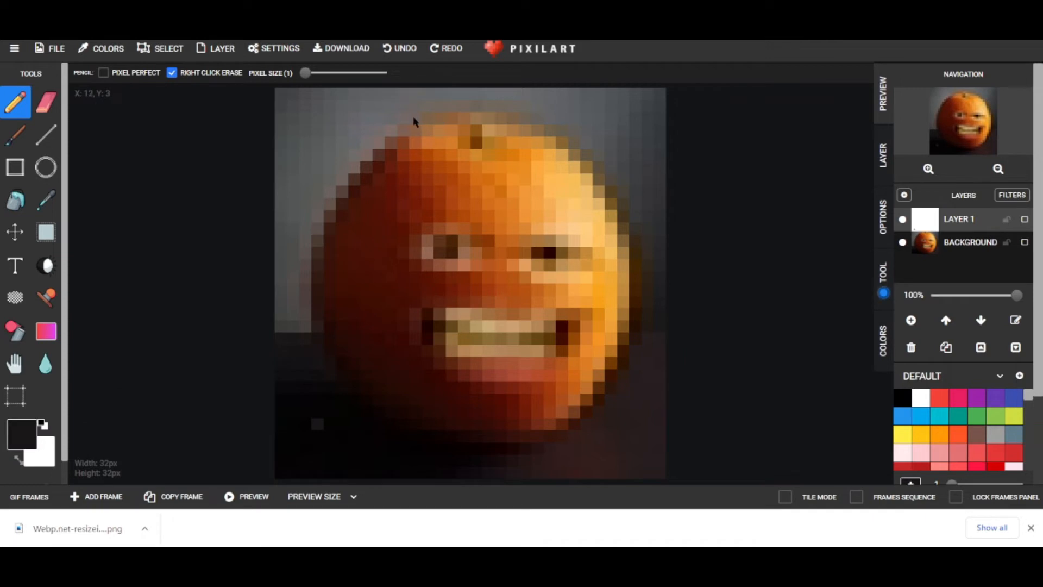
mouse_move(379, 156)
left_mouse_down()
mouse_move(321, 226)
mouse_move(313, 321)
left_mouse_up()
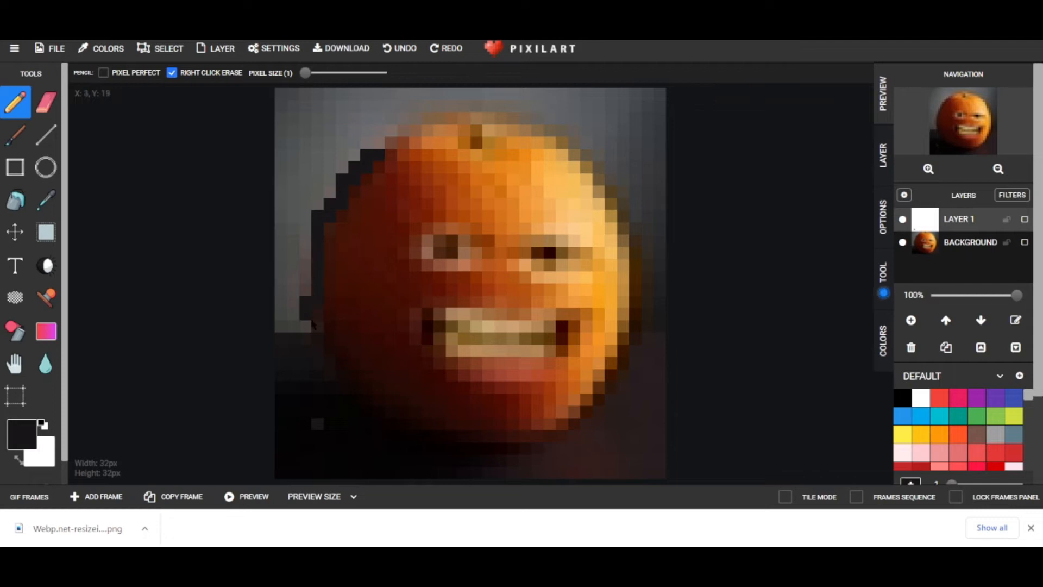
mouse_move(340, 372)
left_mouse_down()
mouse_move(400, 423)
mouse_move(444, 437)
mouse_move(530, 446)
mouse_move(571, 431)
left_mouse_up()
left_click_drag(619, 368, 637, 311)
mouse_move(365, 159)
left_mouse_down()
mouse_move(423, 123)
mouse_move(478, 114)
mouse_move(543, 122)
mouse_move(606, 199)
mouse_move(640, 303)
left_mouse_up()
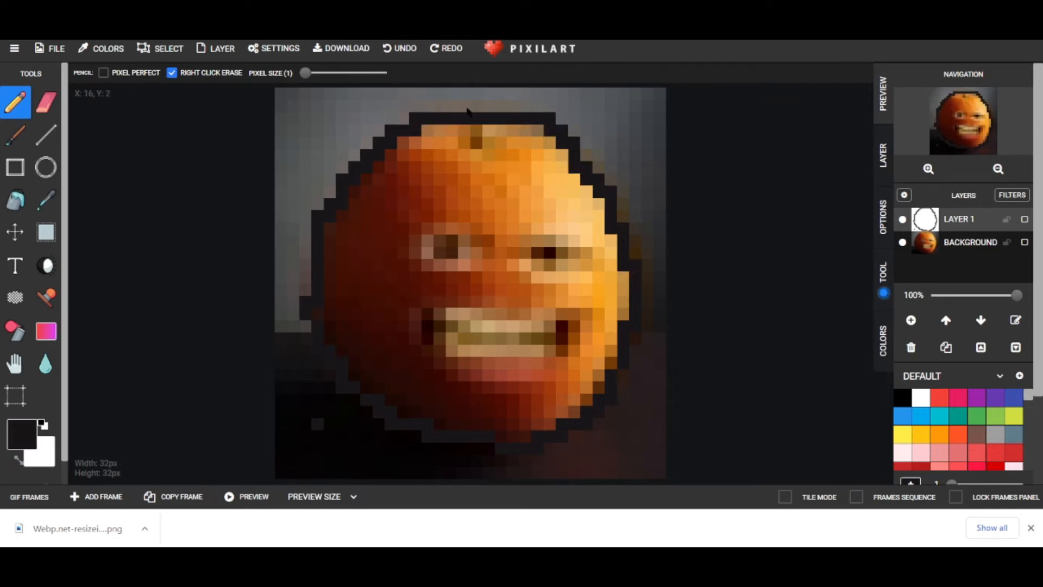
left_click(416, 117)
left_click_drag(427, 106, 511, 110)
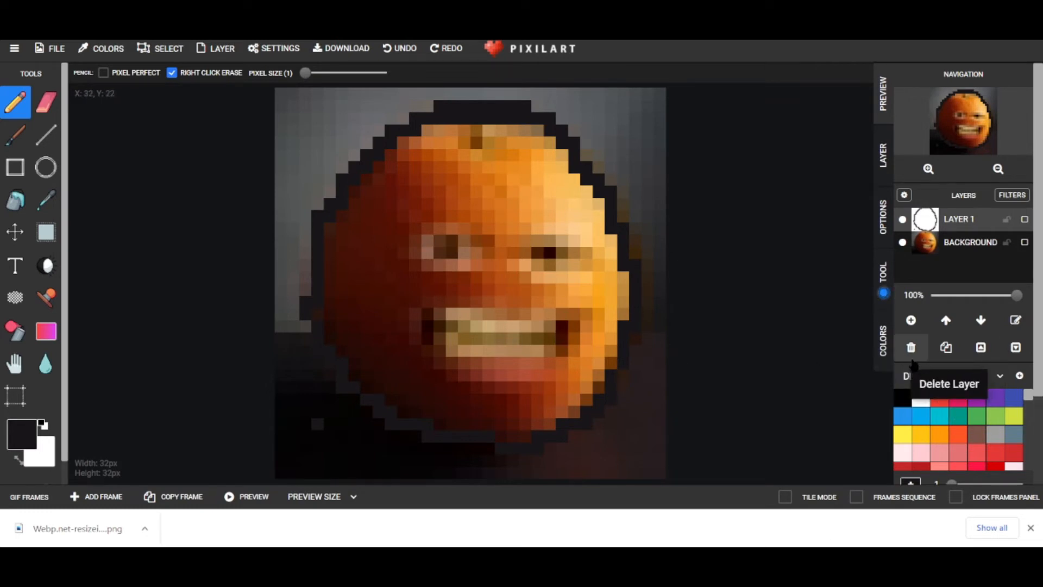
Switch to white and draw a white pixel ring around the left eye.
left_click(922, 398)
left_click(432, 239)
left_click(430, 253)
left_click(440, 264)
left_click(452, 264)
left_click(465, 252)
left_click(465, 240)
left_click(451, 229)
left_click(440, 228)
Draw a white pixel ring around the right eye.
left_click(537, 239)
left_click(550, 240)
left_click(562, 239)
left_click(526, 244)
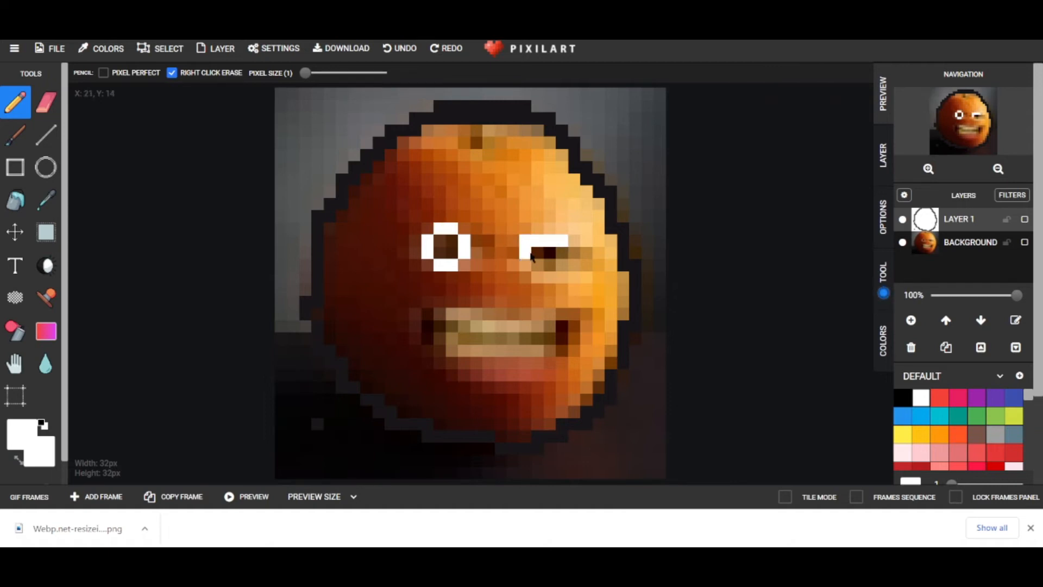
left_click(527, 265)
left_click(538, 278)
left_click(551, 278)
left_click(565, 276)
left_click(574, 262)
left_click(563, 253)
left_click(574, 242)
Fill the missing corner pixels of both white eye rings.
left_click(464, 229)
left_click(428, 269)
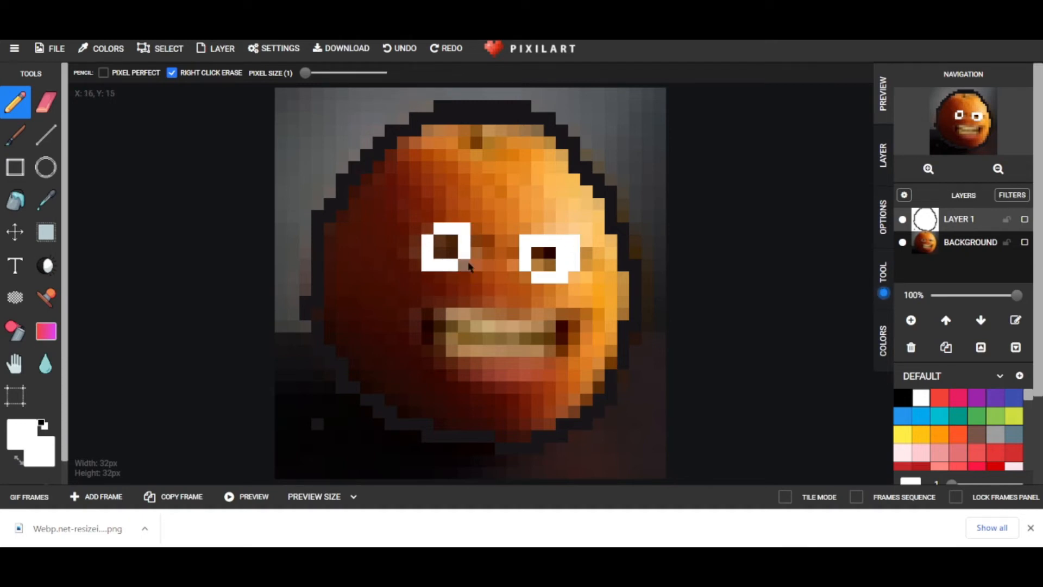
left_click(430, 234)
left_click(529, 279)
left_click(573, 276)
Paint black pupils inside both eyes, undoing one stray pixel.
left_click(903, 398)
left_click(452, 240)
left_click_drag(451, 253, 440, 253)
left_click(524, 252)
left_click(399, 48)
left_click(538, 253)
left_click(551, 267)
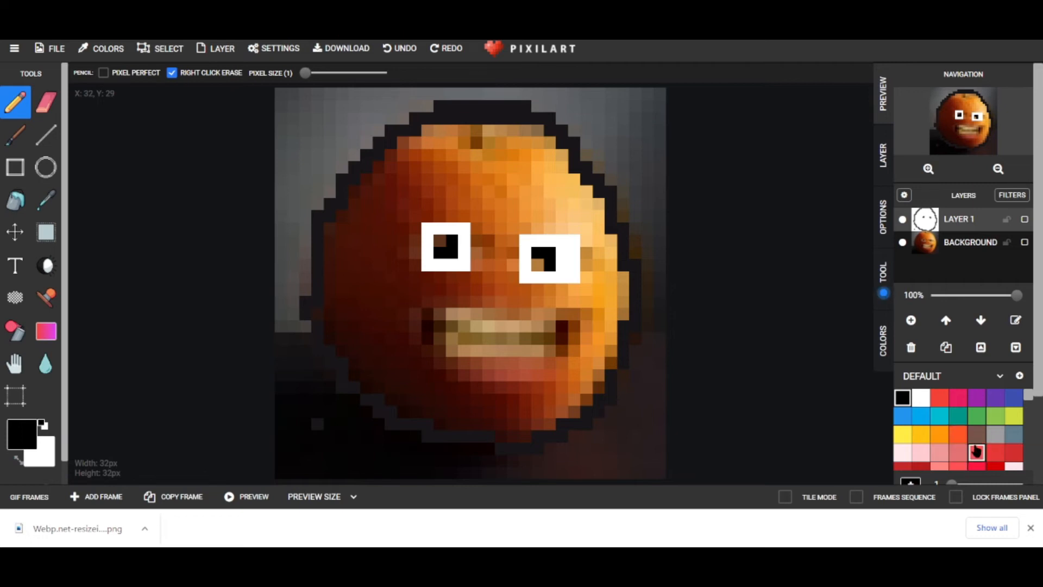
Pick salmon pink and draw a pink line of lower-lip pixels under the mouth.
scroll(969, 420, "down", 1)
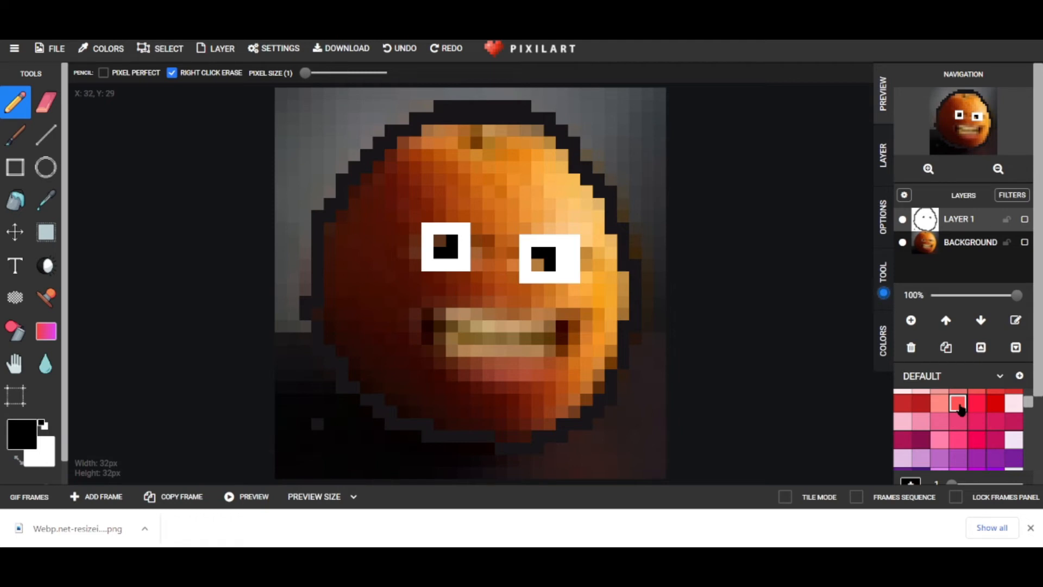
left_click(959, 403)
left_click(452, 375)
left_click(464, 375)
left_click(476, 375)
left_click(489, 375)
left_click(501, 375)
left_click(513, 375)
left_click(538, 375)
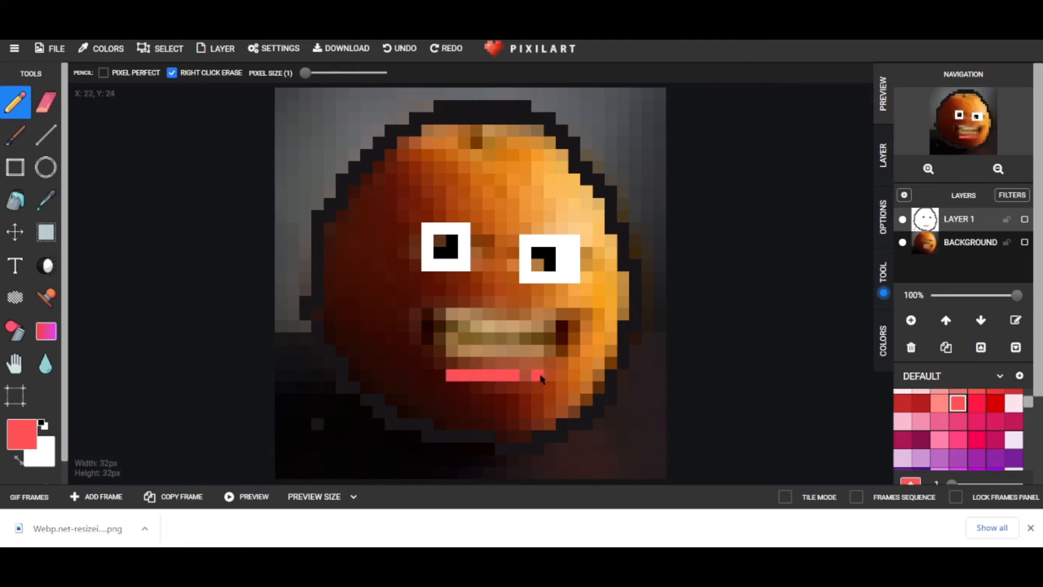
left_click(526, 375)
Add pink at the lip corners and thicken the lower lip with another row.
left_click(452, 363)
left_click(441, 363)
left_click(550, 365)
left_click(548, 377)
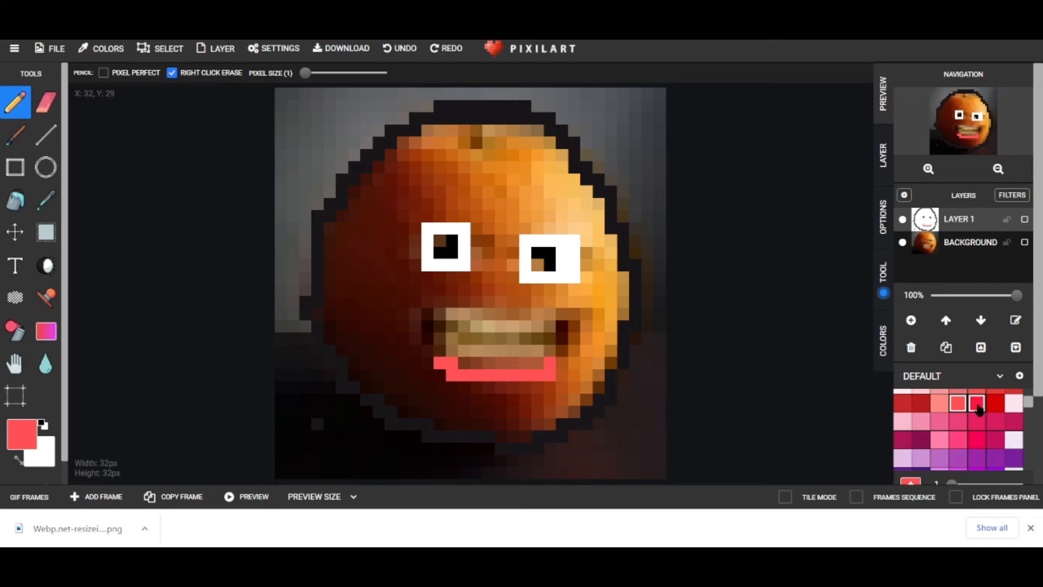
mouse_move(472, 384)
left_mouse_down()
mouse_move(531, 390)
mouse_move(538, 375)
mouse_move(535, 364)
mouse_move(464, 360)
left_mouse_up()
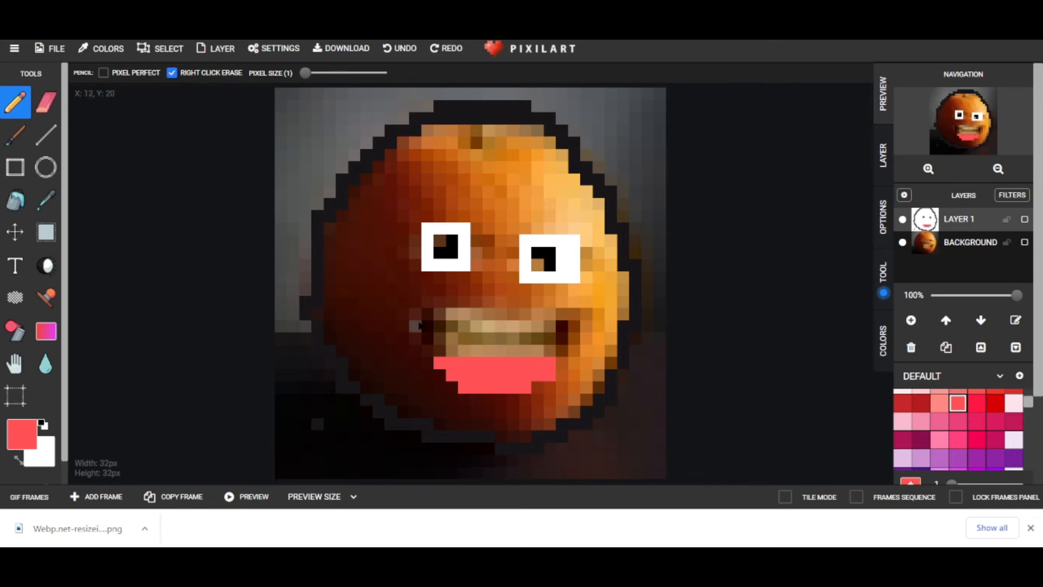
Draw the pink upper lip across the top of the mouth.
mouse_move(418, 319)
left_mouse_down()
mouse_move(503, 312)
mouse_move(510, 301)
mouse_move(537, 313)
left_mouse_up()
left_click(541, 313)
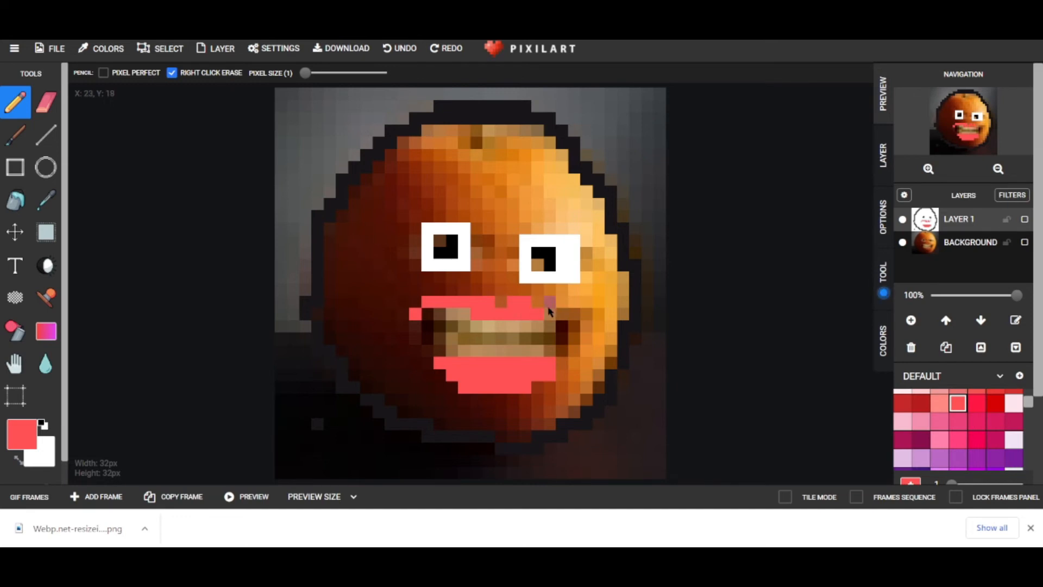
left_click(560, 316)
scroll(934, 430, "up", 3)
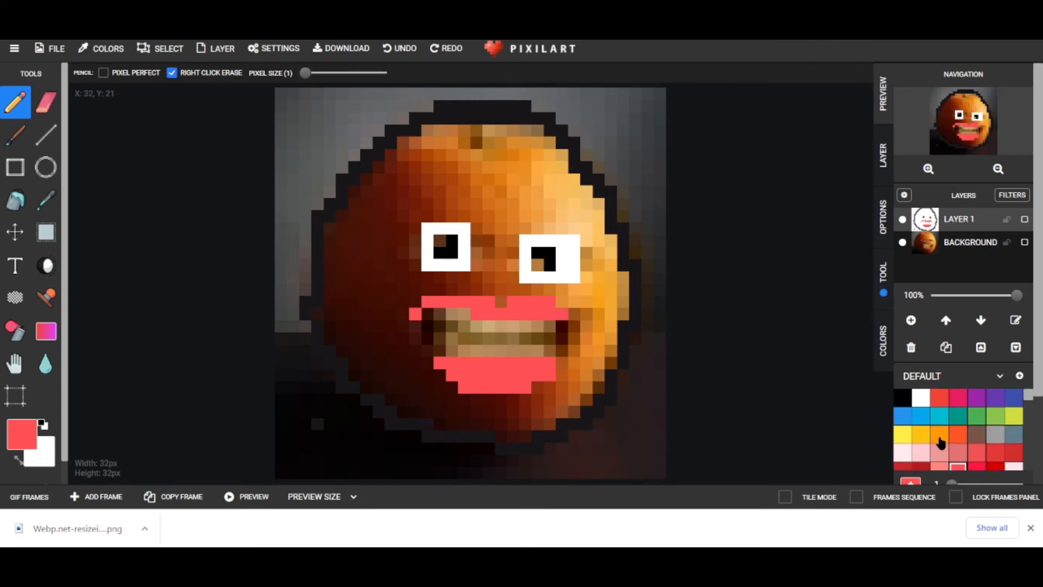
Outline the mouth's left and right edges with black pixels.
left_click(908, 403)
mouse_move(429, 313)
left_mouse_down()
mouse_move(432, 335)
mouse_move(439, 319)
left_mouse_up()
left_click(562, 326)
left_click(574, 327)
left_click(563, 350)
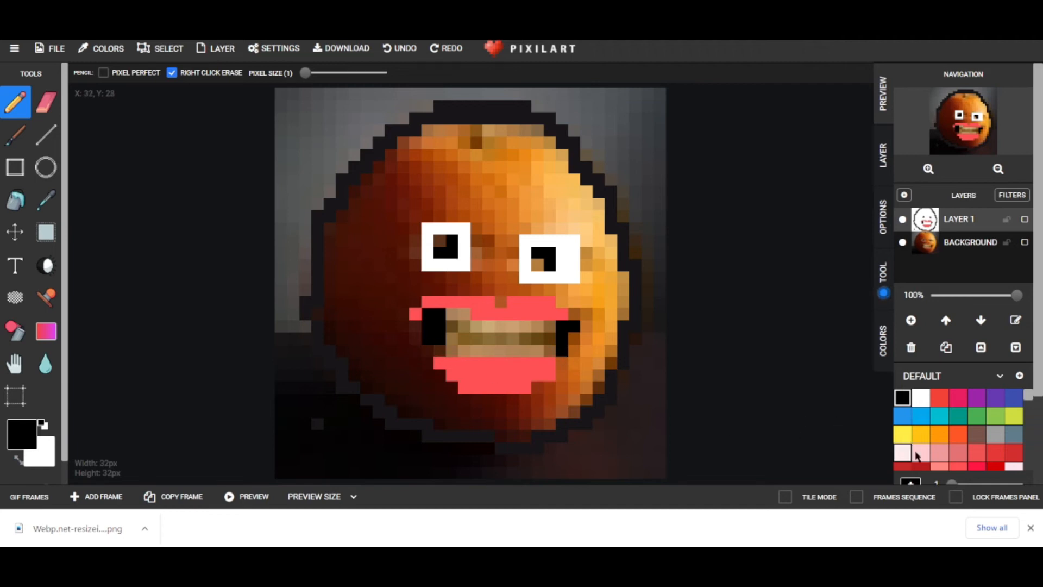
Fill the lip corners at both mouth ends red, with a black right-corner pixel.
left_click(940, 398)
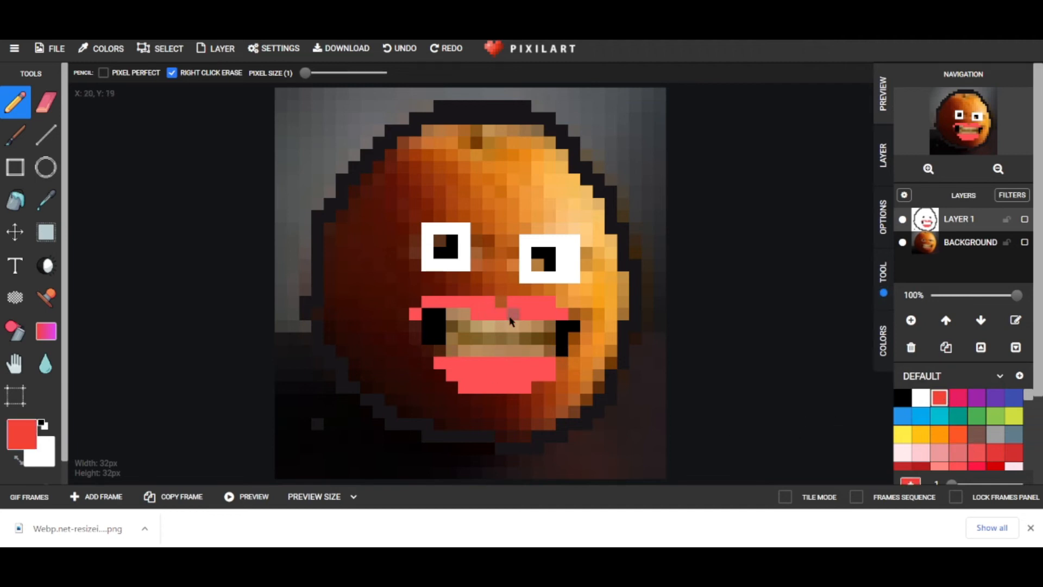
left_click(416, 332)
left_click(436, 351)
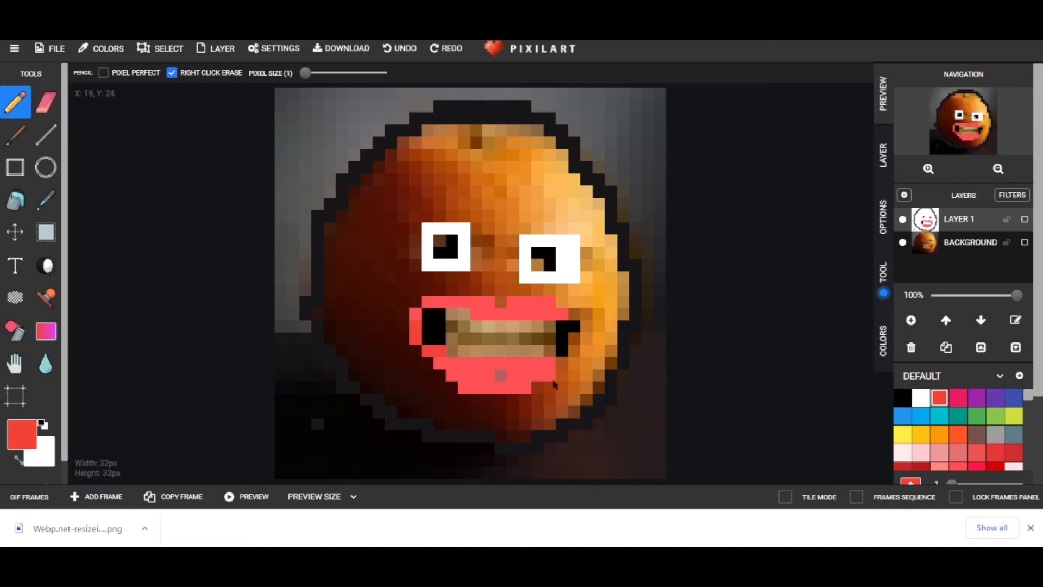
left_click(575, 352)
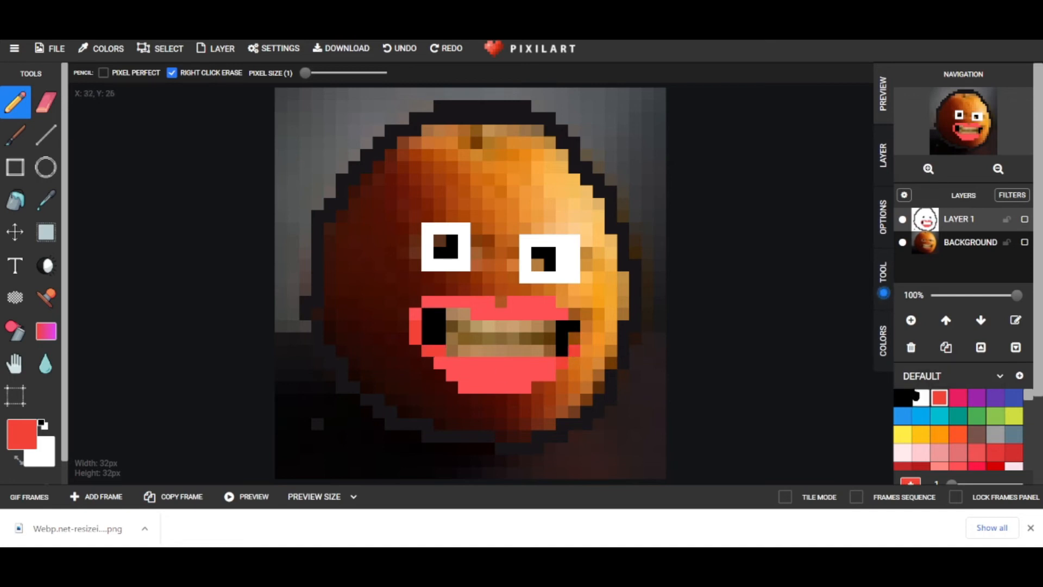
left_click(903, 397)
left_click(575, 348)
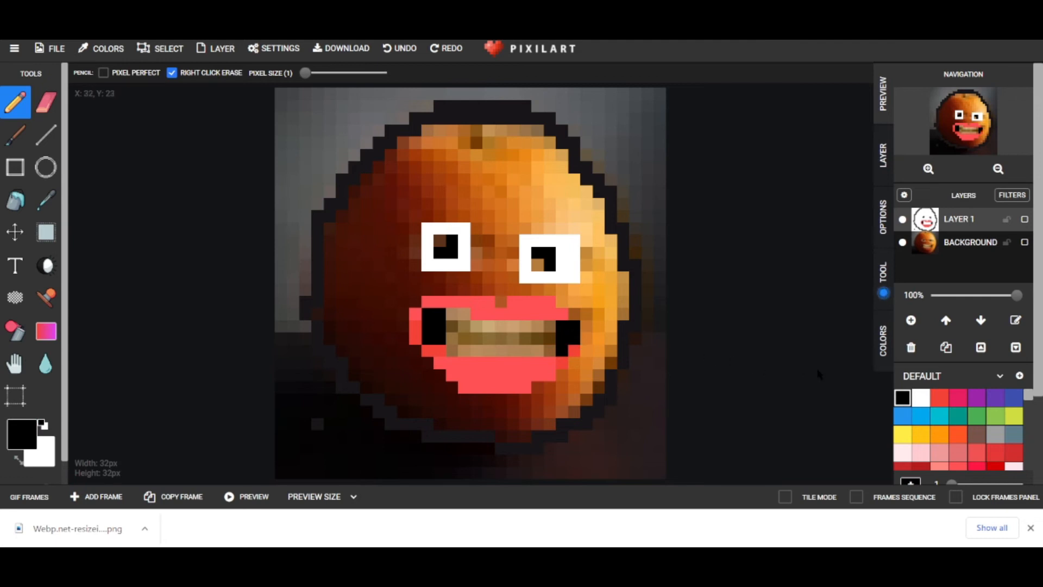
left_click(940, 398)
left_click(584, 331)
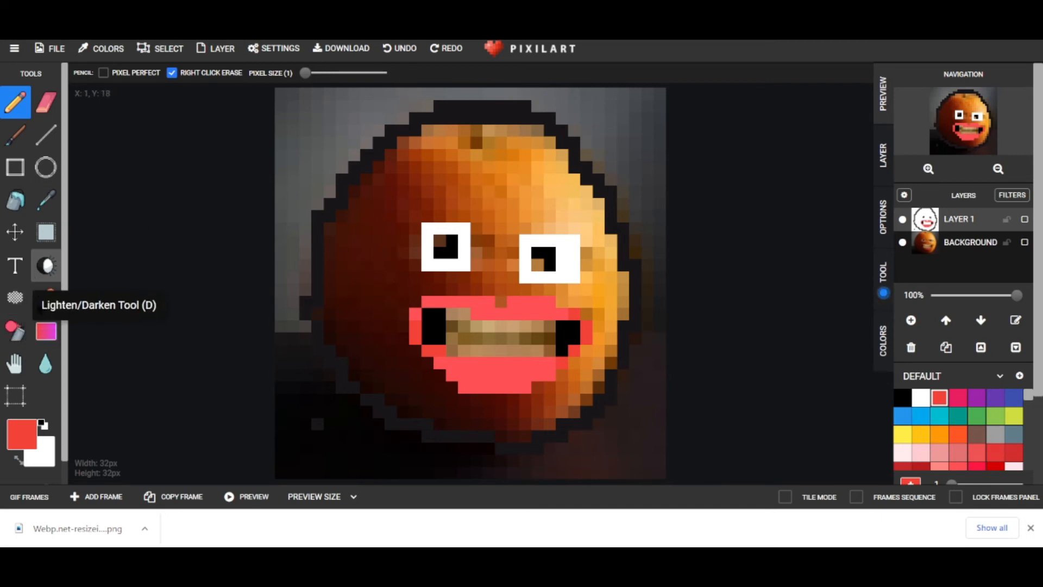
Darken the lower lip's bottom row, the upper lip and the right-corner lip pixels.
left_click(46, 265)
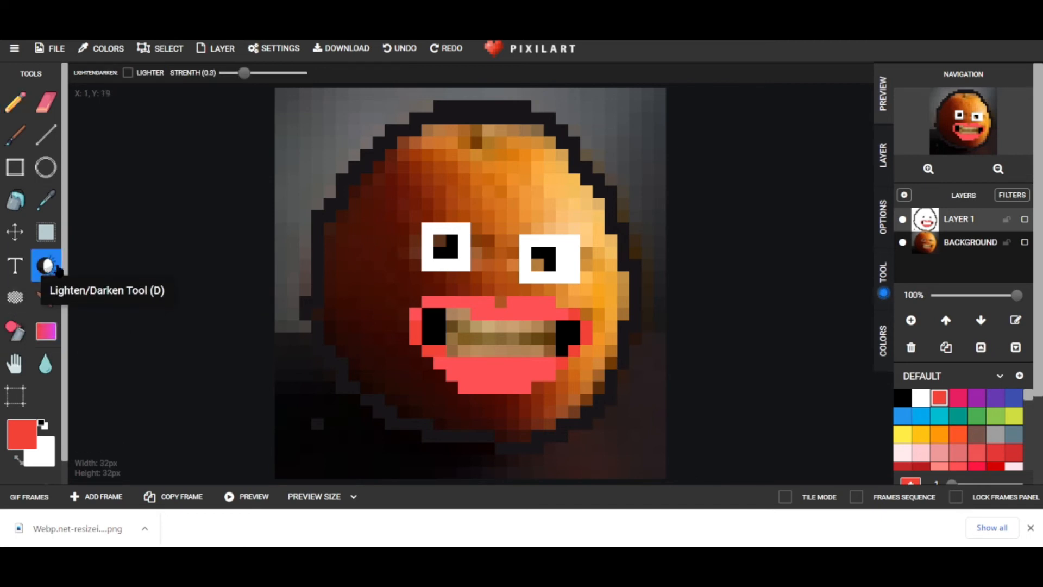
mouse_move(494, 388)
left_mouse_down()
mouse_move(525, 389)
mouse_move(486, 378)
mouse_move(554, 376)
left_mouse_up()
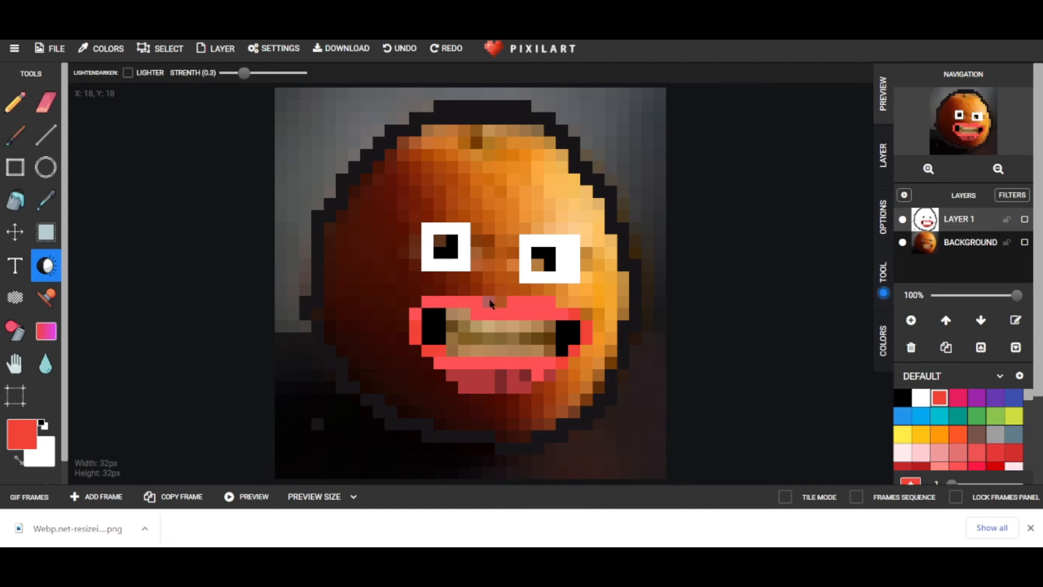
left_click(503, 314)
mouse_move(491, 318)
left_mouse_down()
mouse_move(473, 317)
mouse_move(516, 316)
left_mouse_up()
left_click(586, 329)
left_click(587, 336)
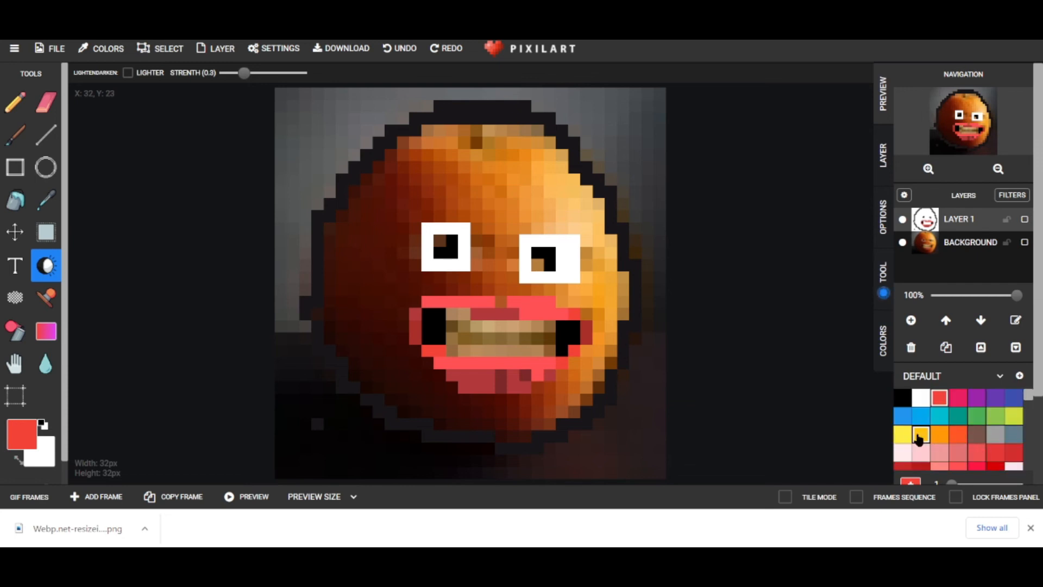
Paint an orange-red patch along the top of the orange's head.
left_click(957, 434)
left_click_drag(481, 143, 427, 147)
left_click(16, 102)
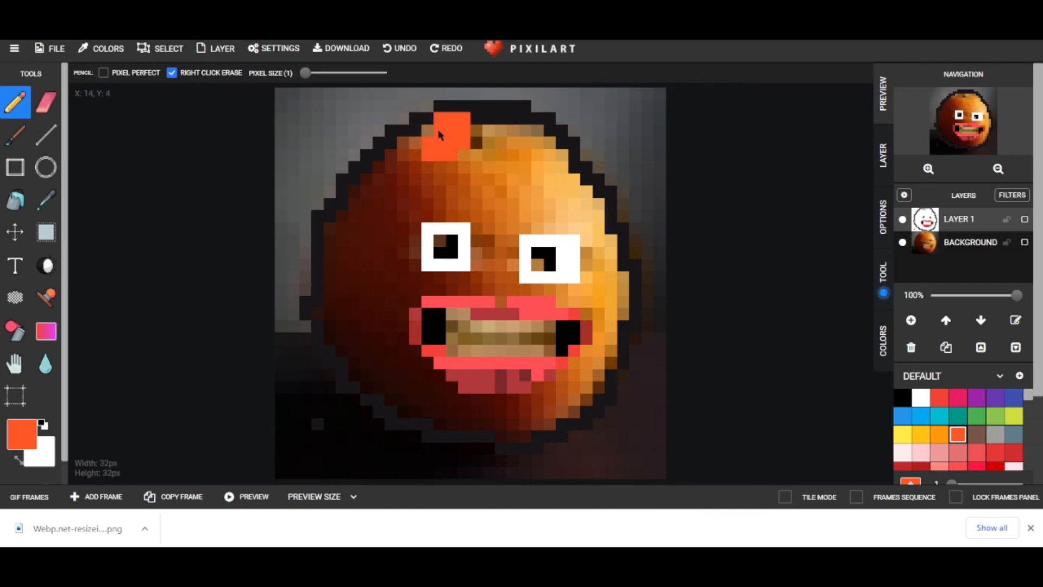
Undo the head-top patch, zoom in, and fill the top of the face orange-red.
left_click(401, 50)
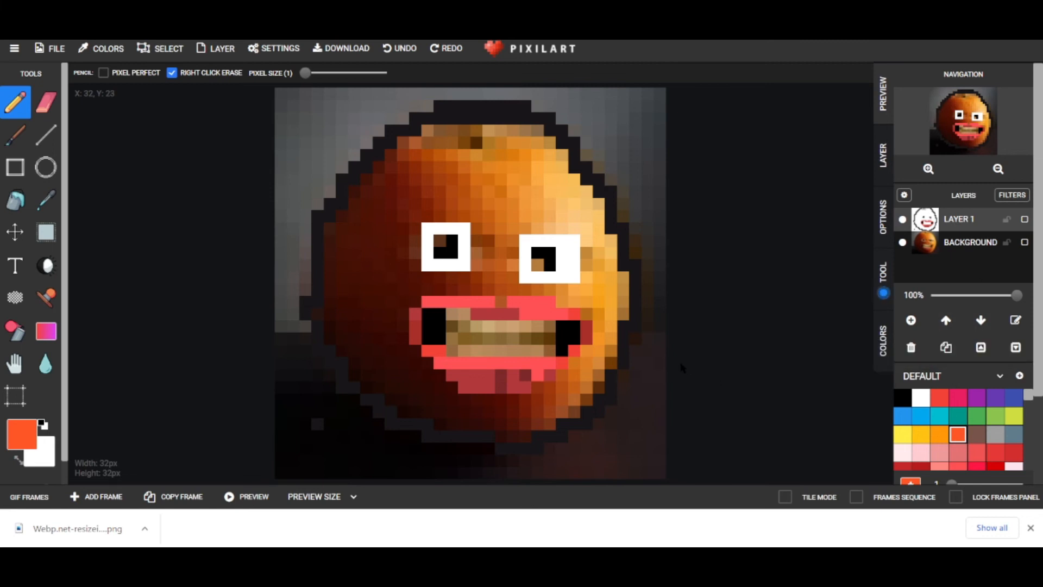
scroll(464, 314, "up", 4)
scroll(466, 293, "down", 4)
scroll(465, 291, "up", 2)
left_click_drag(869, 310, 869, 226)
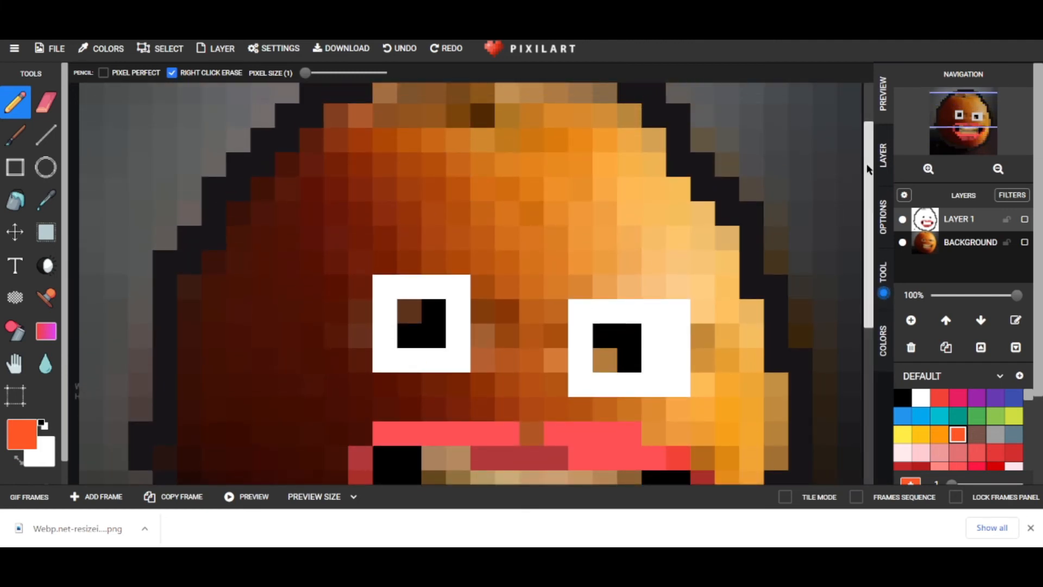
left_click_drag(868, 163, 868, 148)
left_click_drag(437, 146, 395, 139)
mouse_move(449, 123)
left_mouse_down()
mouse_move(593, 122)
mouse_move(620, 144)
mouse_move(522, 167)
mouse_move(512, 148)
mouse_move(450, 148)
mouse_move(466, 166)
mouse_move(571, 184)
mouse_move(452, 250)
mouse_move(367, 243)
mouse_move(413, 171)
mouse_move(355, 177)
mouse_move(363, 152)
mouse_move(314, 169)
mouse_move(192, 331)
mouse_move(187, 397)
mouse_move(202, 429)
mouse_move(269, 384)
mouse_move(238, 322)
mouse_move(221, 408)
mouse_move(219, 372)
mouse_move(338, 221)
mouse_move(315, 239)
mouse_move(347, 173)
mouse_move(341, 206)
mouse_move(274, 288)
mouse_move(430, 241)
mouse_move(333, 269)
mouse_move(320, 263)
mouse_move(437, 286)
mouse_move(457, 177)
left_mouse_up()
Paint the upper-right face, the area between the eyes, and the right and bottom edges orange-red.
mouse_move(473, 260)
left_mouse_down()
mouse_move(477, 291)
mouse_move(523, 257)
left_mouse_up()
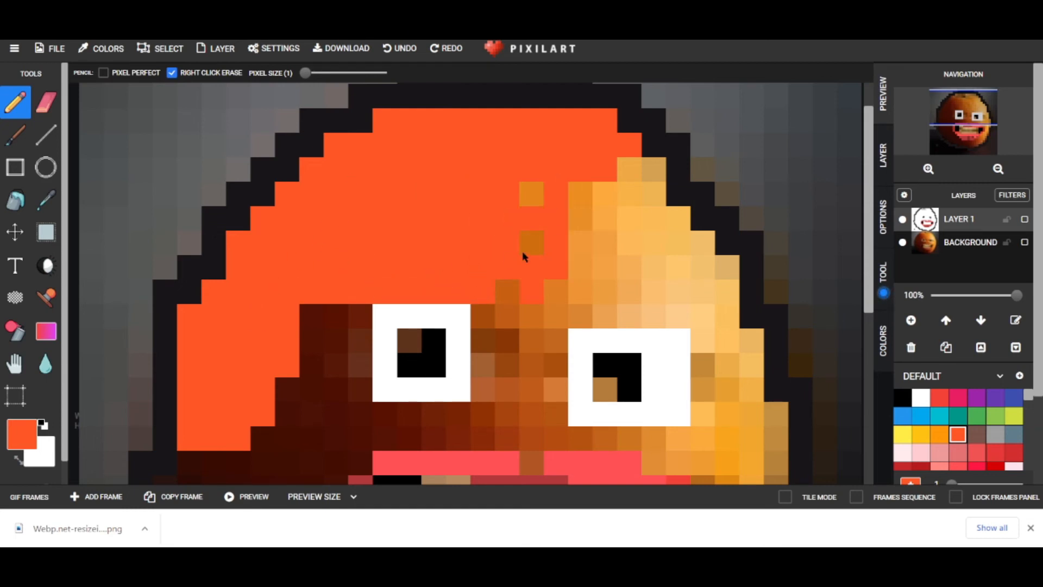
mouse_move(507, 306)
left_mouse_down()
mouse_move(496, 395)
mouse_move(533, 344)
mouse_move(543, 369)
mouse_move(561, 259)
mouse_move(576, 246)
mouse_move(581, 297)
mouse_move(598, 286)
mouse_move(602, 312)
mouse_move(683, 322)
mouse_move(719, 305)
mouse_move(669, 260)
mouse_move(665, 183)
mouse_move(648, 162)
mouse_move(631, 167)
mouse_move(629, 196)
mouse_move(600, 196)
mouse_move(640, 239)
mouse_move(632, 282)
mouse_move(651, 245)
mouse_move(676, 317)
mouse_move(727, 267)
left_mouse_up()
scroll(618, 263, "down", 2)
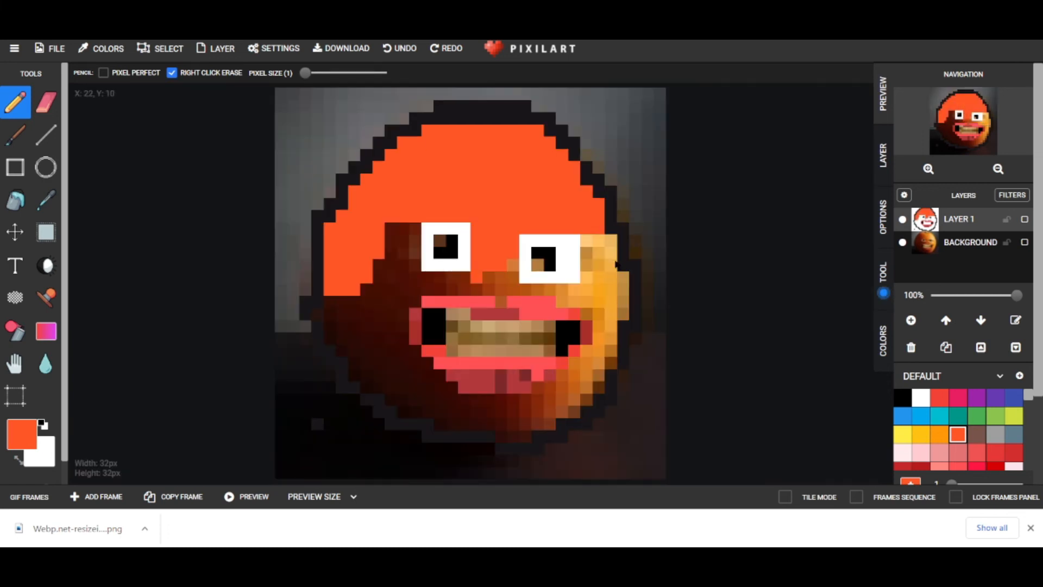
mouse_move(608, 259)
left_mouse_down()
mouse_move(589, 237)
mouse_move(610, 243)
mouse_move(620, 276)
mouse_move(598, 377)
left_mouse_up()
mouse_move(571, 422)
left_mouse_down()
mouse_move(504, 433)
mouse_move(409, 406)
mouse_move(352, 371)
mouse_move(338, 312)
mouse_move(336, 338)
mouse_move(356, 295)
mouse_move(372, 326)
mouse_move(381, 271)
mouse_move(404, 240)
mouse_move(410, 268)
mouse_move(401, 226)
mouse_move(393, 230)
mouse_move(387, 278)
mouse_move(469, 283)
mouse_move(441, 270)
mouse_move(481, 273)
mouse_move(482, 285)
mouse_move(516, 263)
left_mouse_up()
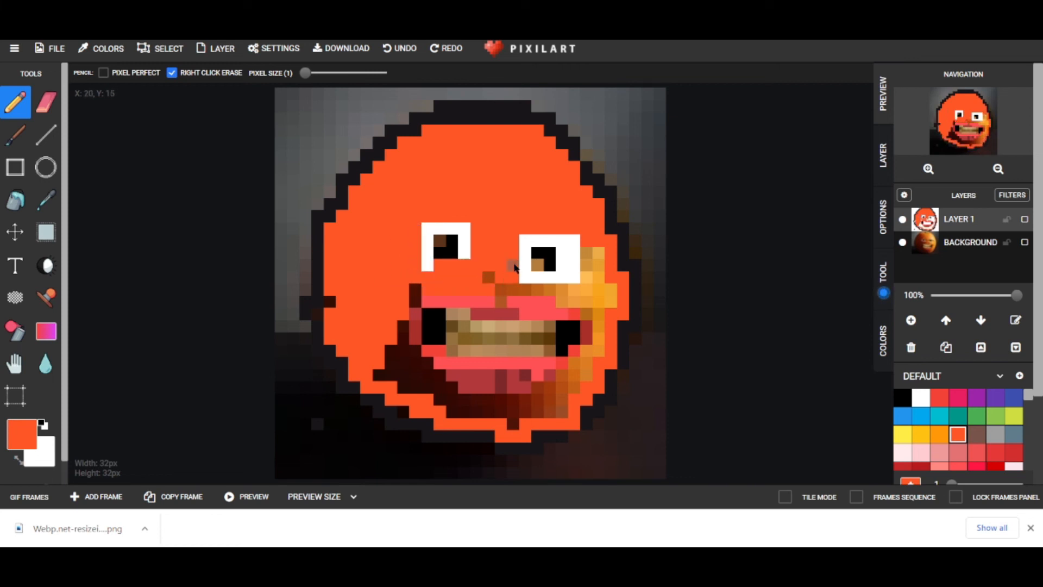
Erase a dark pixel in the left pupil.
left_click(46, 102)
left_click(440, 253)
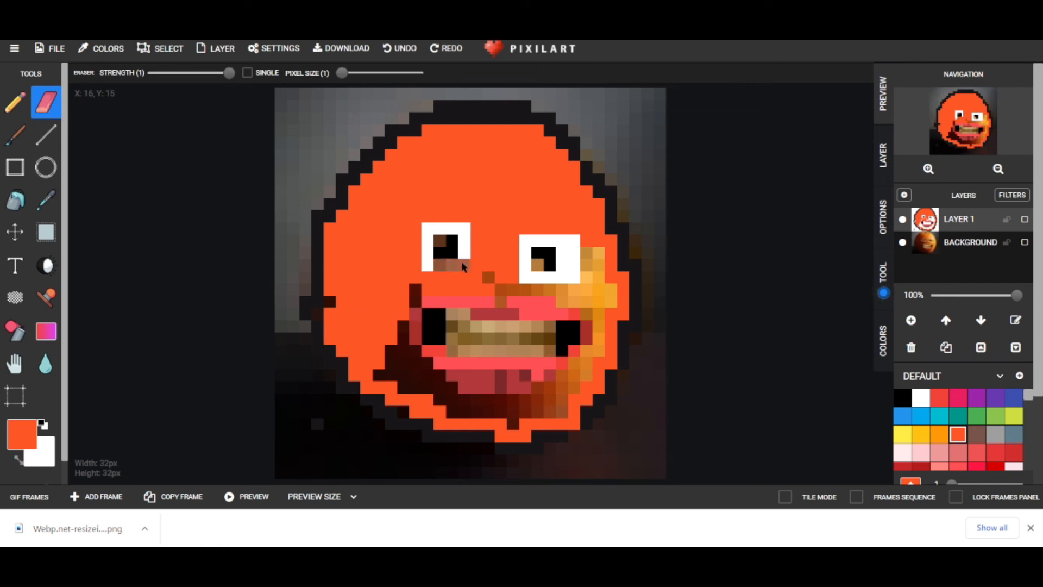
left_click(15, 101)
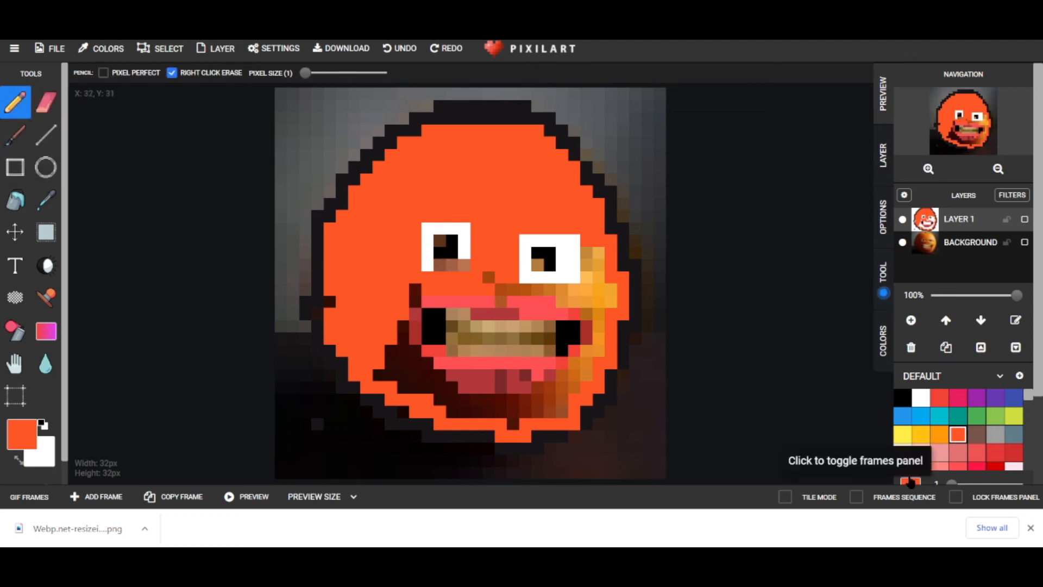
Paint the dark cells around the mouth and the row above the right eye orange-red.
left_click(921, 397)
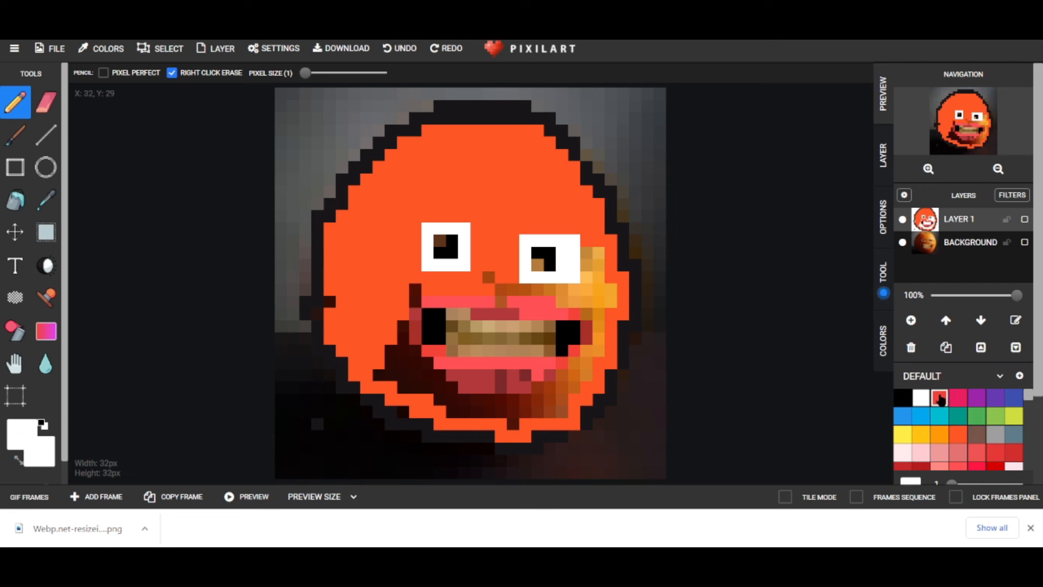
left_click(940, 397)
left_click(958, 434)
mouse_move(389, 375)
left_mouse_down()
mouse_move(402, 348)
mouse_move(383, 378)
mouse_move(399, 395)
mouse_move(410, 346)
mouse_move(398, 327)
left_mouse_up()
left_click(383, 376)
left_click(402, 383)
left_click(413, 294)
mouse_move(489, 284)
left_mouse_down()
mouse_move(593, 277)
mouse_move(595, 253)
mouse_move(613, 270)
mouse_move(613, 296)
mouse_move(603, 281)
mouse_move(578, 294)
mouse_move(604, 279)
mouse_move(602, 306)
mouse_move(580, 301)
mouse_move(601, 352)
mouse_move(578, 357)
mouse_move(576, 380)
mouse_move(561, 381)
mouse_move(537, 415)
mouse_move(493, 428)
mouse_move(458, 414)
mouse_move(448, 387)
mouse_move(430, 381)
mouse_move(428, 359)
mouse_move(431, 386)
mouse_move(448, 399)
mouse_move(459, 393)
mouse_move(439, 370)
mouse_move(424, 387)
mouse_move(500, 410)
mouse_move(536, 395)
mouse_move(561, 405)
mouse_move(569, 384)
left_mouse_up()
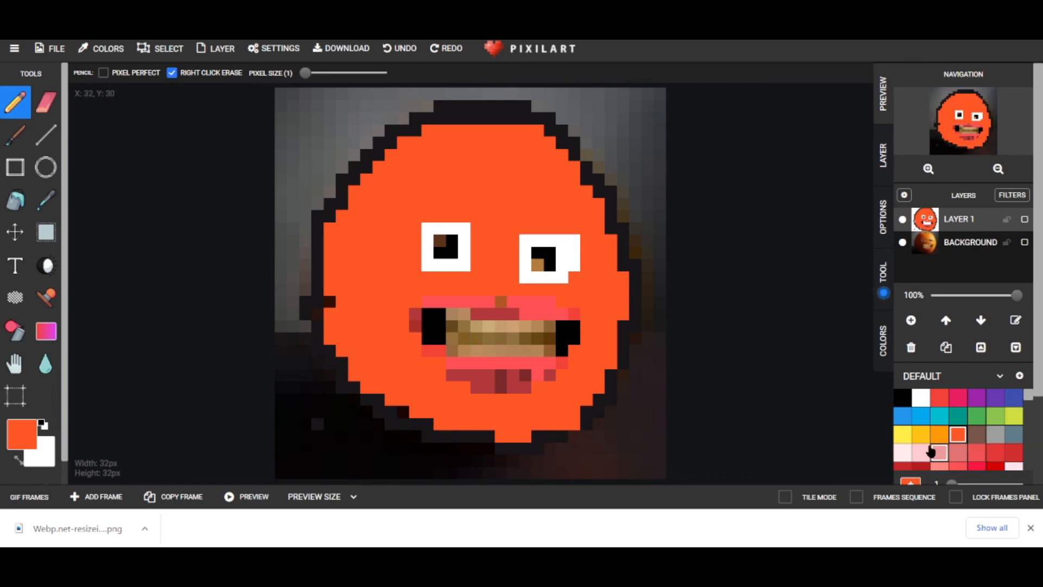
Paint the teeth white, then fill the whole teeth area orange.
left_click(921, 398)
mouse_move(456, 317)
left_mouse_down()
mouse_move(459, 350)
mouse_move(500, 332)
left_mouse_up()
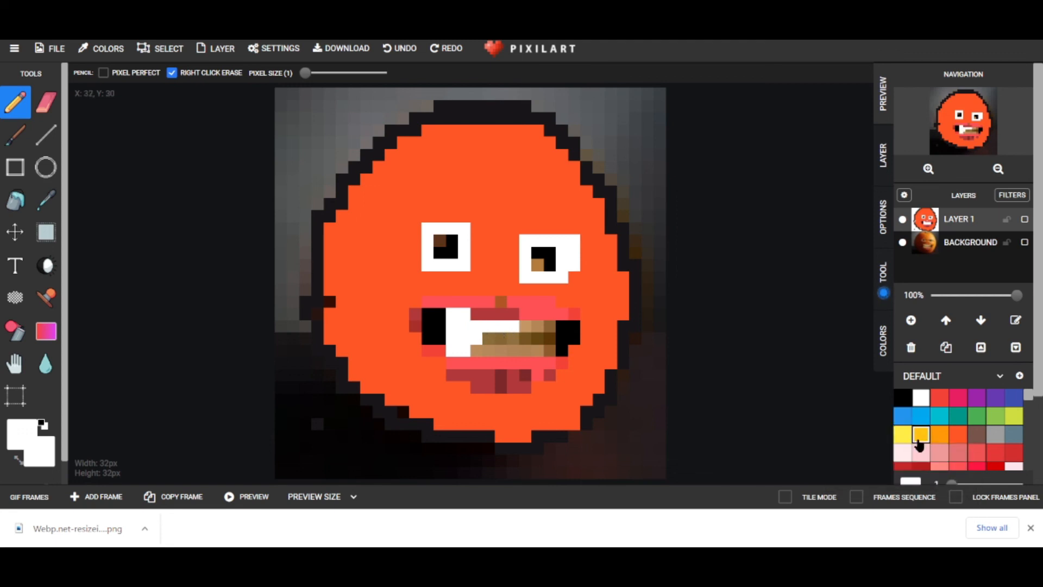
left_click(939, 434)
mouse_move(452, 314)
left_mouse_down()
mouse_move(449, 354)
mouse_move(465, 316)
mouse_move(467, 352)
mouse_move(494, 328)
mouse_move(550, 328)
mouse_move(543, 350)
mouse_move(499, 350)
mouse_move(495, 339)
mouse_move(485, 346)
mouse_move(548, 341)
left_mouse_up()
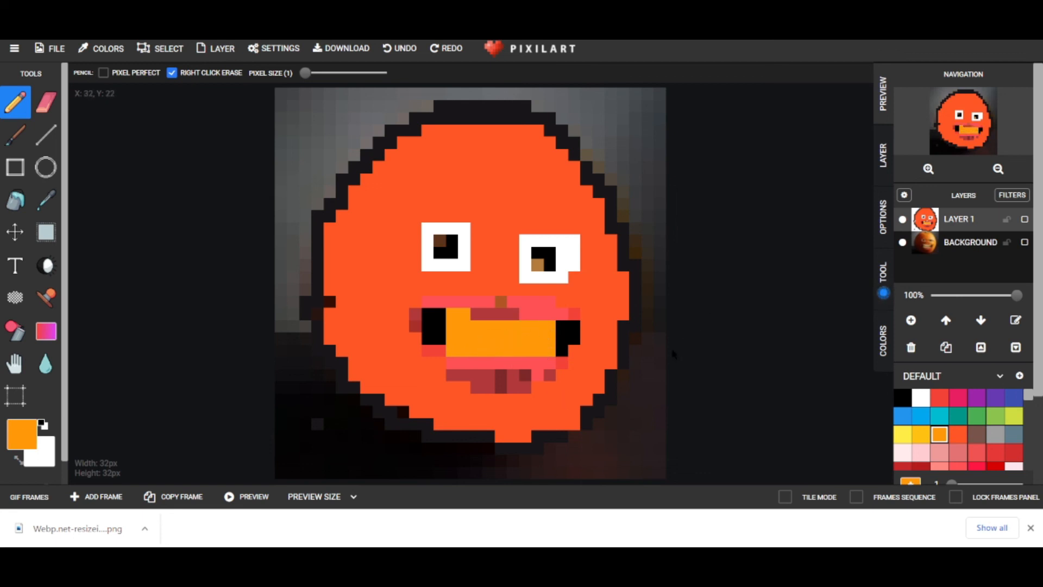
Hide the Background layer so the photo disappears.
scroll(619, 361, "up", 3)
scroll(620, 363, "down", 3)
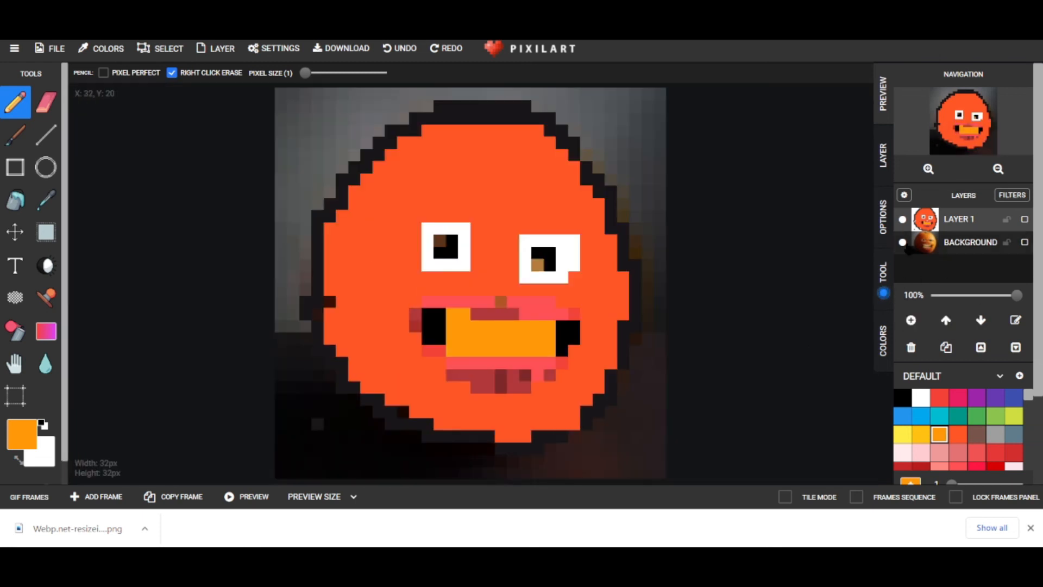
left_click(902, 242)
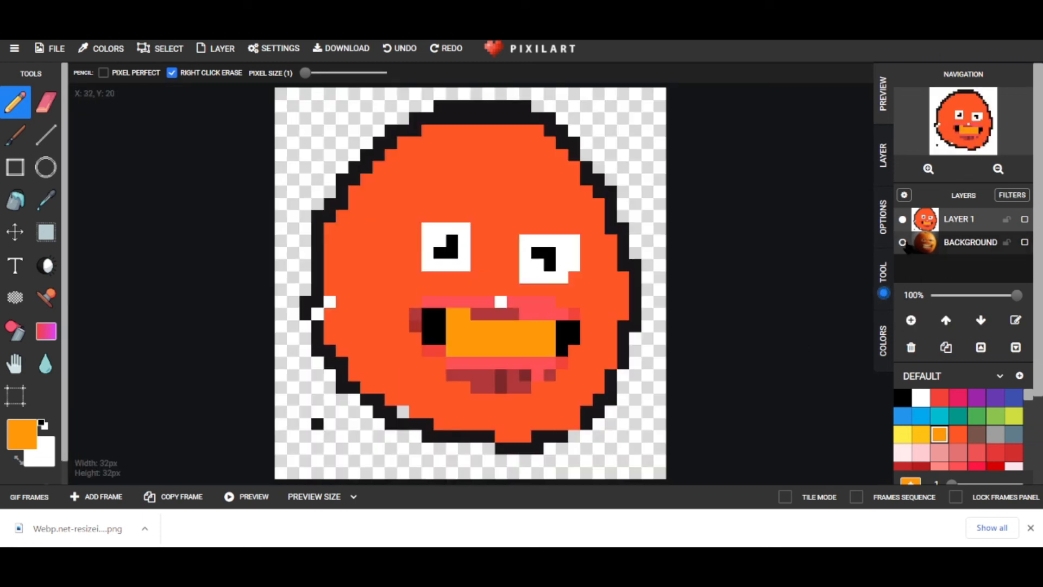
Tint a few left-edge and lower-left outline pixels red.
left_click(940, 397)
left_click_drag(320, 310, 329, 301)
left_click(413, 411)
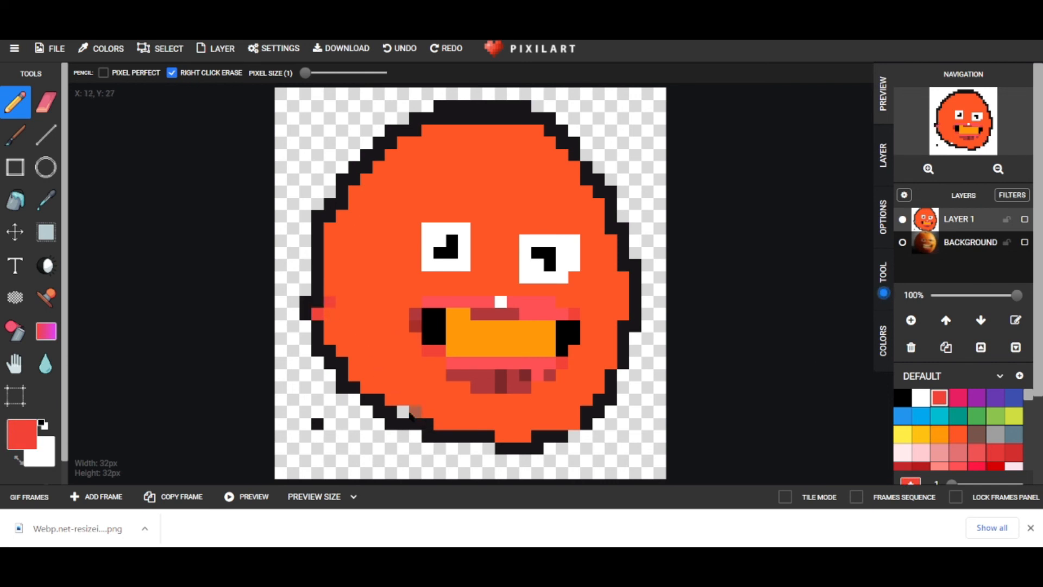